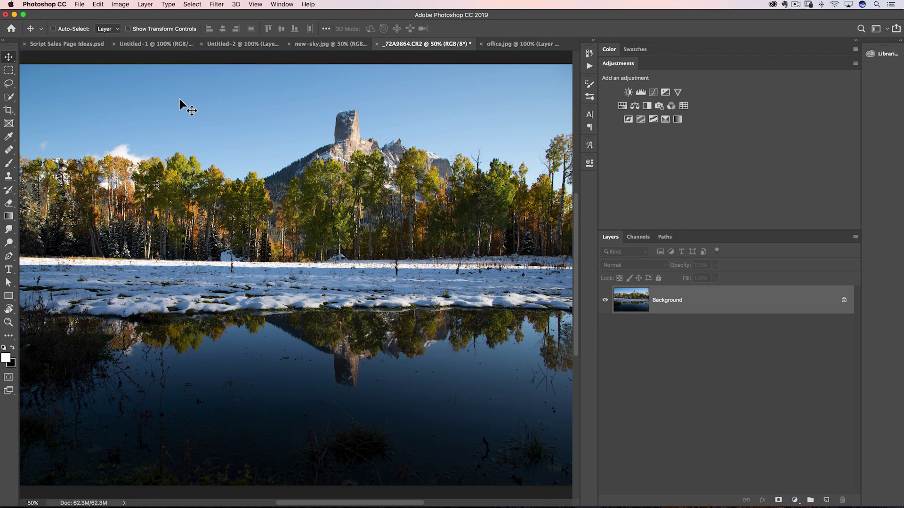
Step: Select the whole sky above the mountain and treeline with the Quick Selection tool at brush size 80
left_click(8, 97)
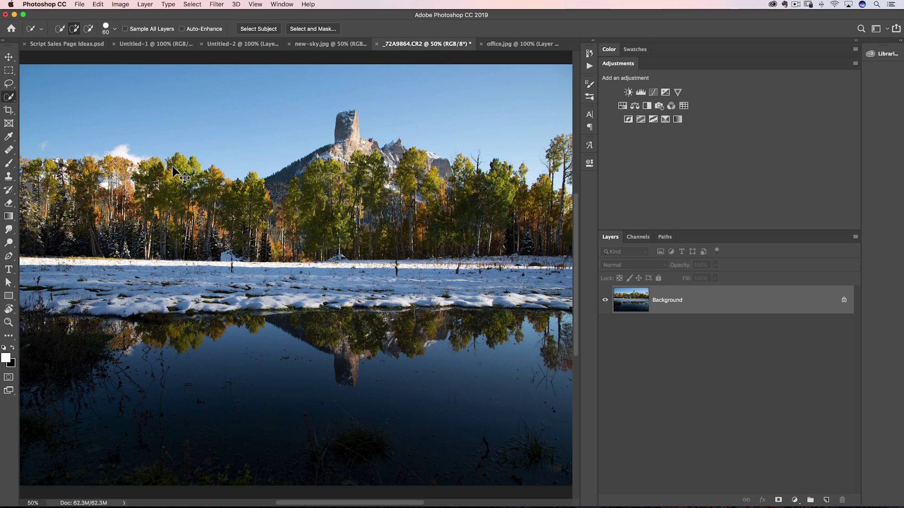
key("super+minus")
key("bracketright")
key("bracketright")
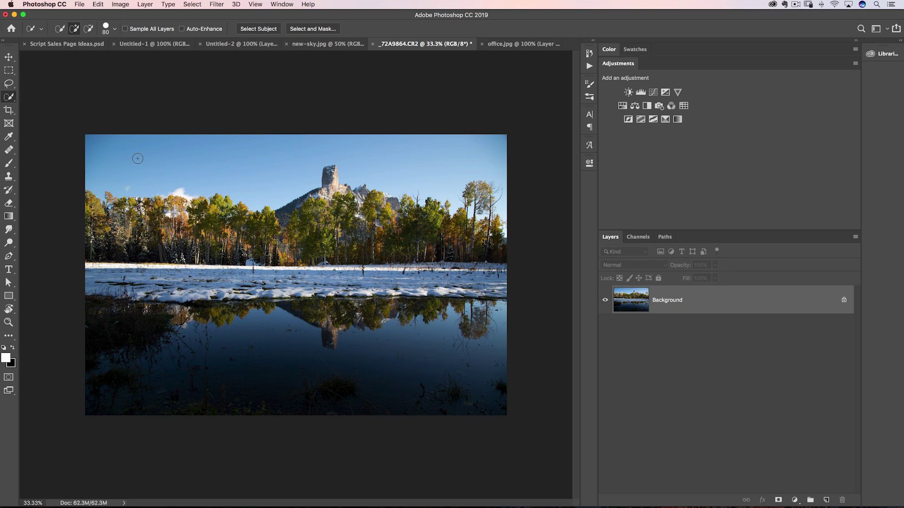
left_click_drag(124, 157, 381, 153)
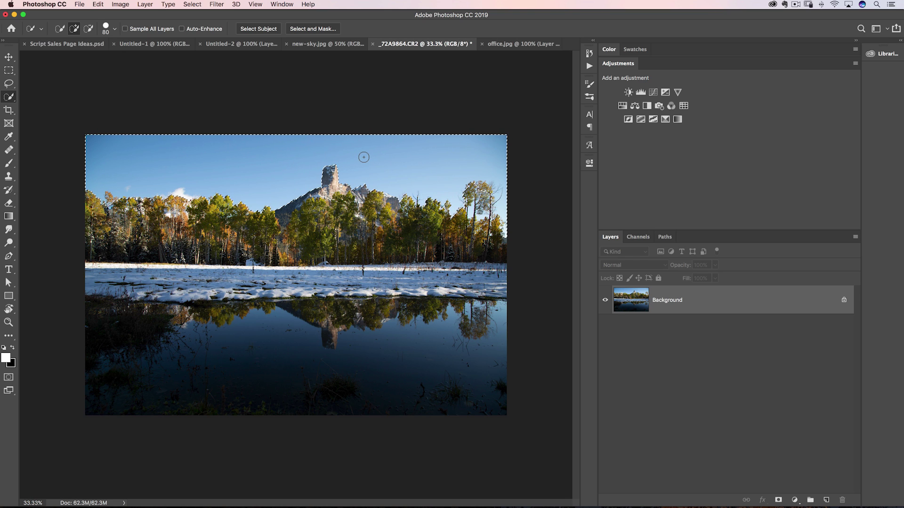
Step: Refine the selection along the treetops in Select and Mask with the Refine Edge Brush and output it as a selection
left_click(314, 28)
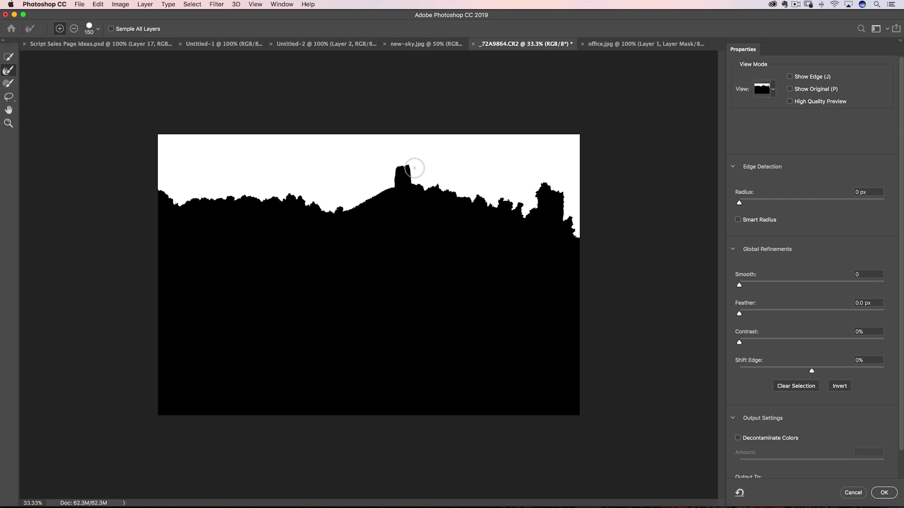
mouse_move(559, 193)
left_mouse_down()
mouse_move(569, 230)
mouse_move(555, 189)
mouse_move(548, 226)
mouse_move(545, 193)
mouse_move(539, 236)
mouse_move(542, 187)
mouse_move(530, 222)
mouse_move(497, 200)
mouse_move(500, 208)
mouse_move(431, 188)
left_mouse_up()
mouse_move(352, 214)
left_mouse_down()
mouse_move(331, 222)
mouse_move(339, 211)
mouse_move(297, 197)
mouse_move(172, 205)
mouse_move(153, 188)
mouse_move(180, 206)
mouse_move(289, 202)
left_mouse_up()
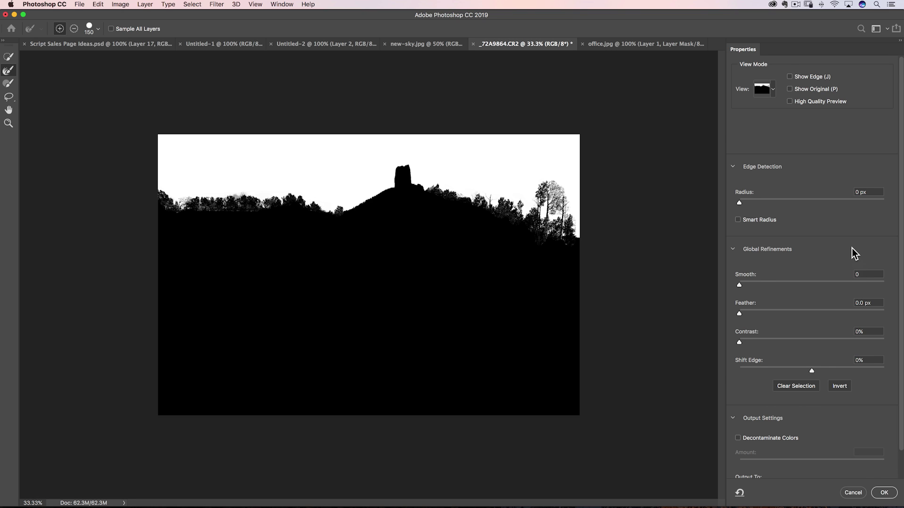
scroll(851, 248, "down", 2)
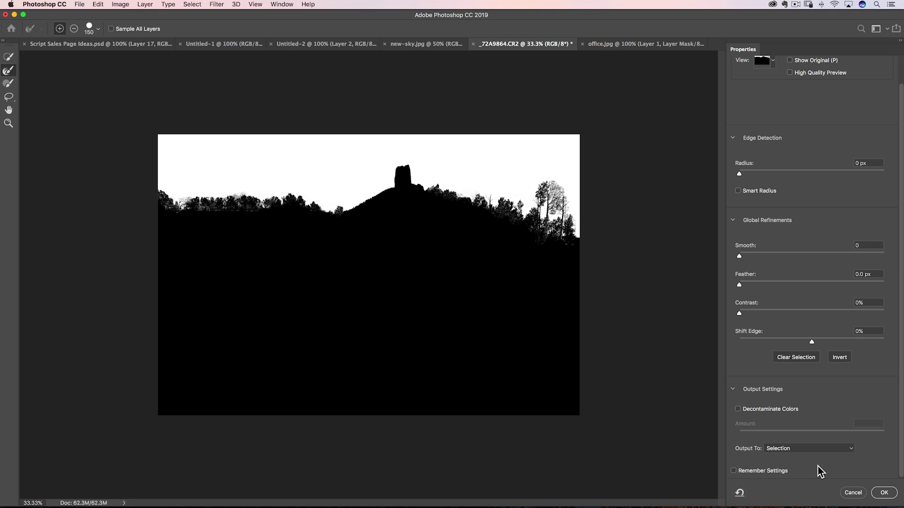
left_click(884, 492)
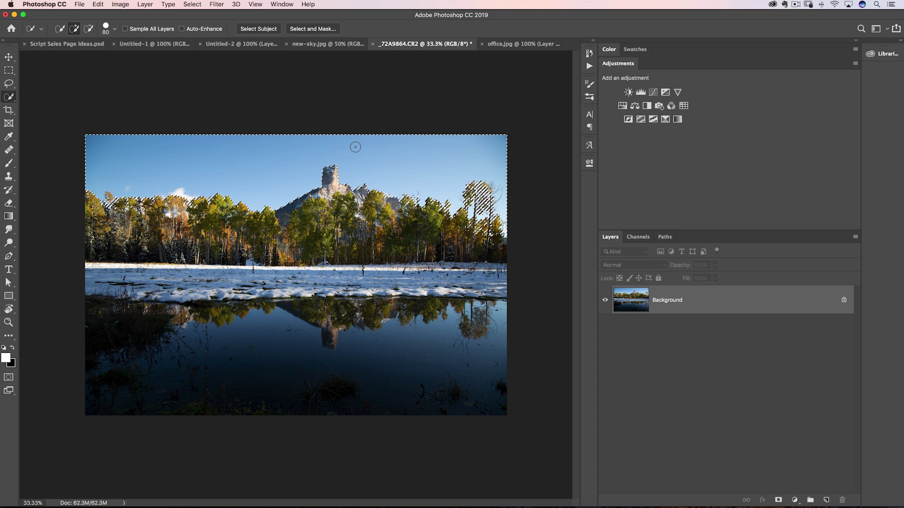
Step: Copy the new-sky.jpg image and place it inside the sky selection of _72A9864.CR2 using Paste Into
left_click(329, 43)
key("super+c")
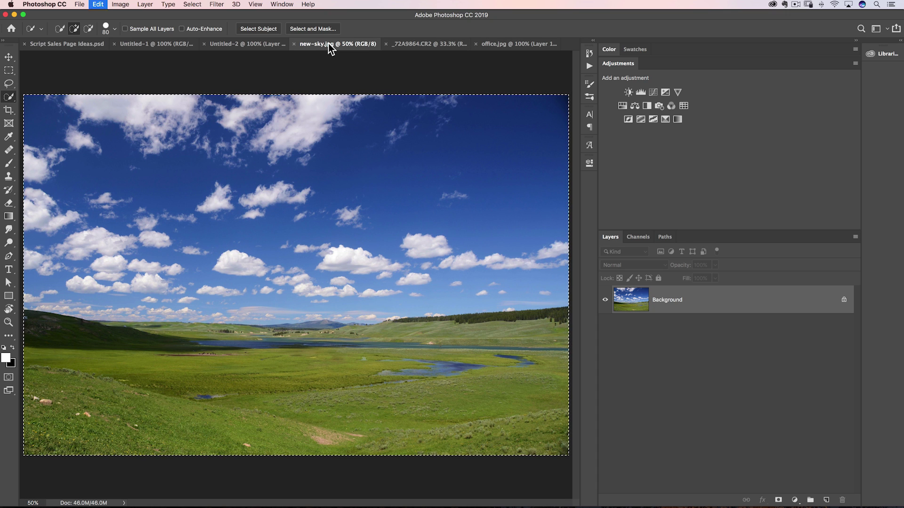
left_click(430, 45)
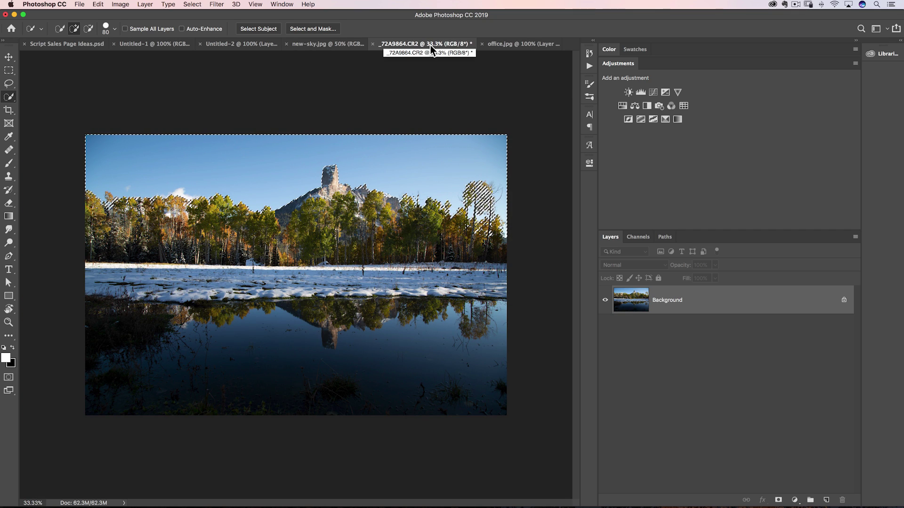
left_click(99, 4)
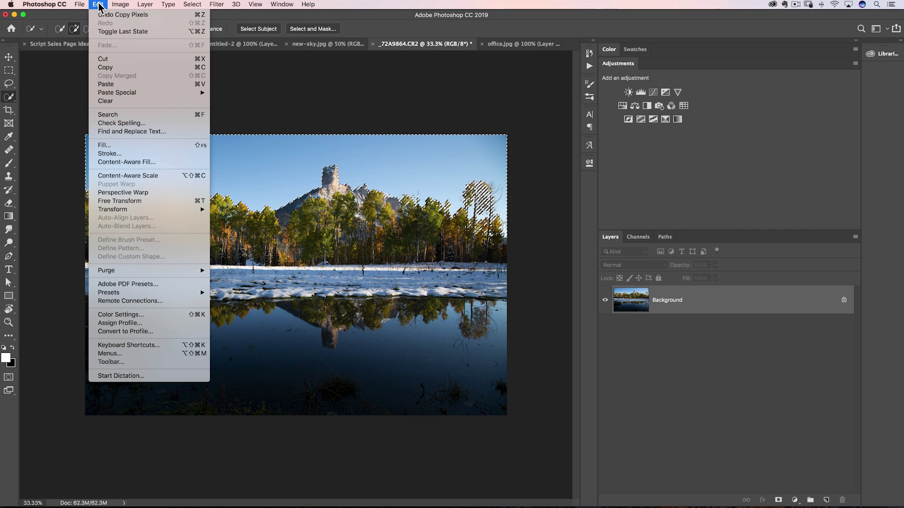
mouse_move(131, 94)
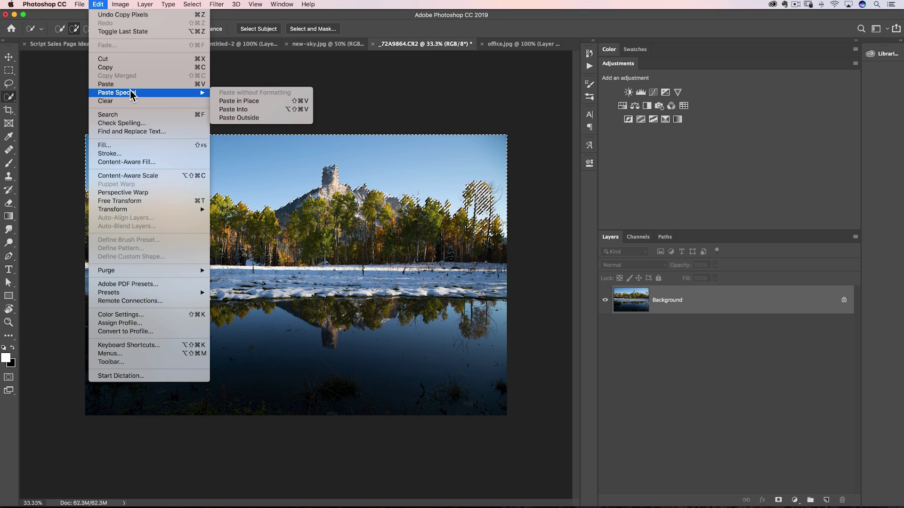
left_click(255, 110)
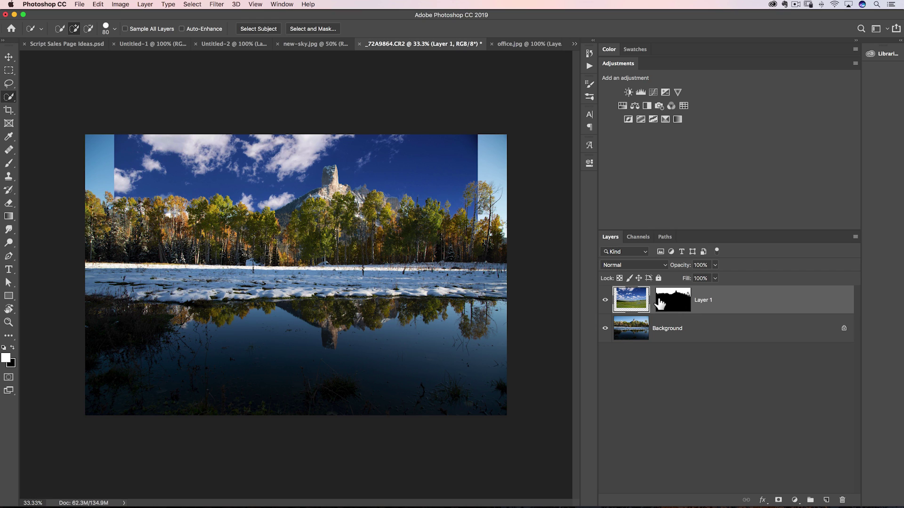
Step: Enlarge the pasted sky to about 128%, position it to fill the sky area, and compare it with the original photo
left_click_drag(636, 305, 572, 289)
key("super+t")
left_click_drag(477, 135, 536, 112)
left_click_drag(383, 276, 397, 227)
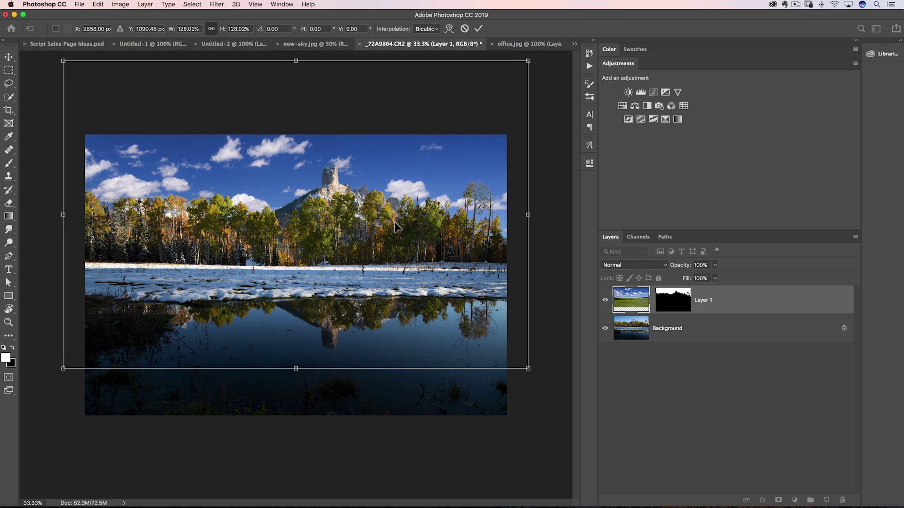
key("Return")
key("w")
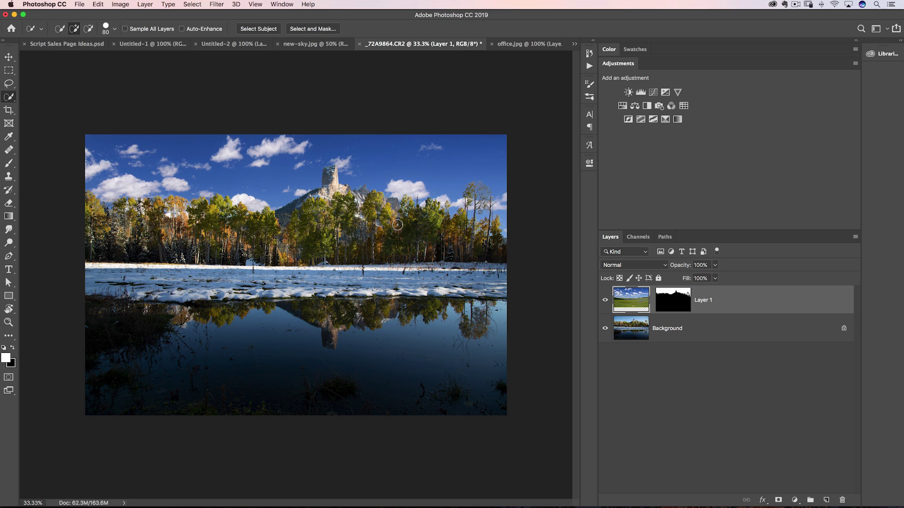
left_click(606, 301)
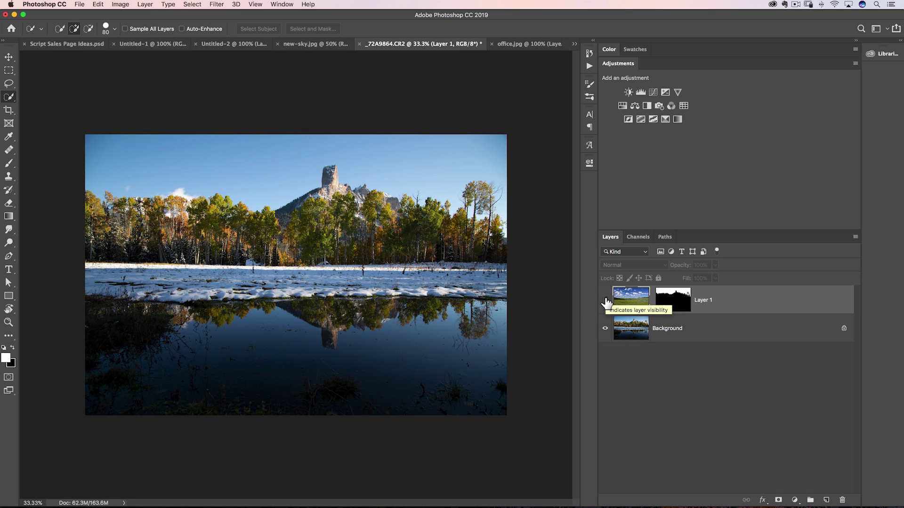
left_click(605, 301)
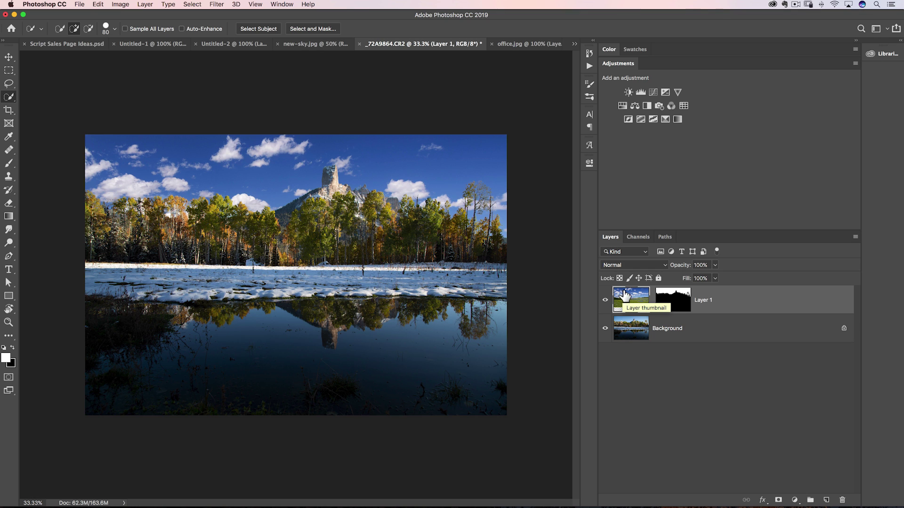
Step: Try brightening the pasted sky with a Brightness/Contrast brightness of 108
left_click(121, 4)
mouse_move(134, 28)
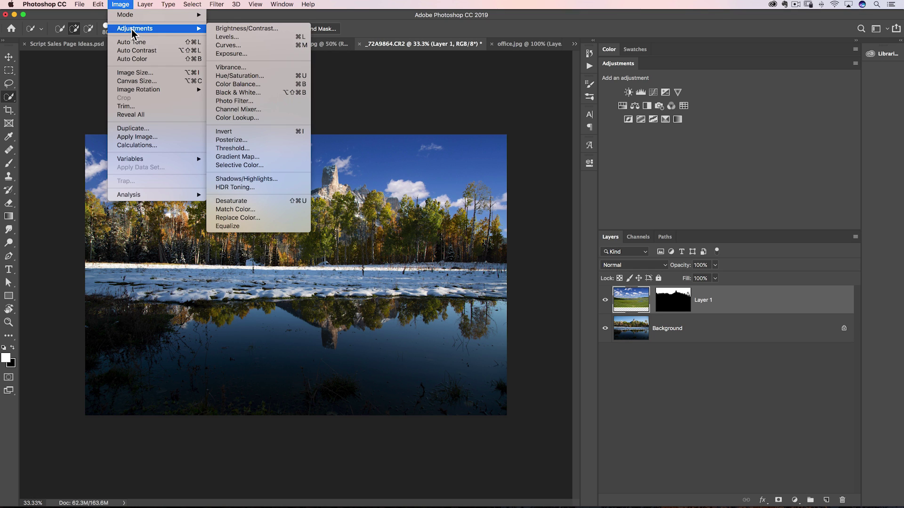
left_click(270, 29)
left_click_drag(537, 131, 569, 132)
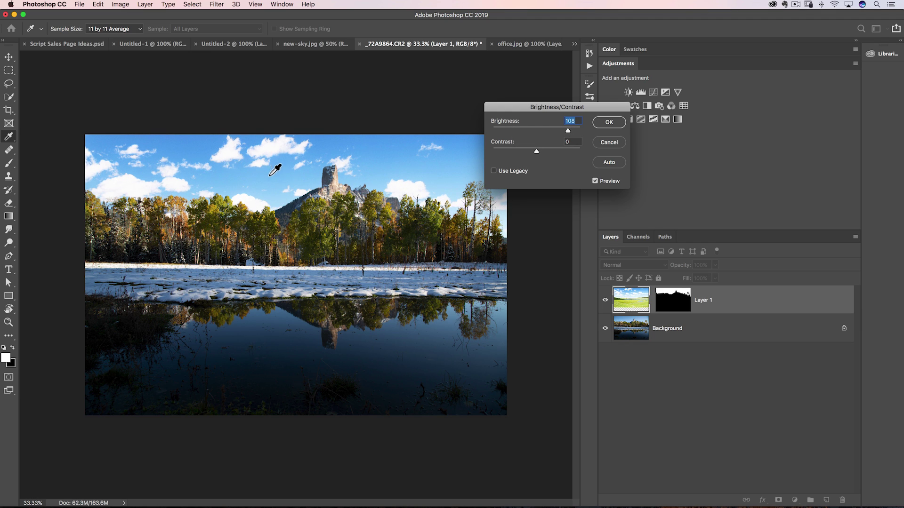
left_click(608, 143)
key("w")
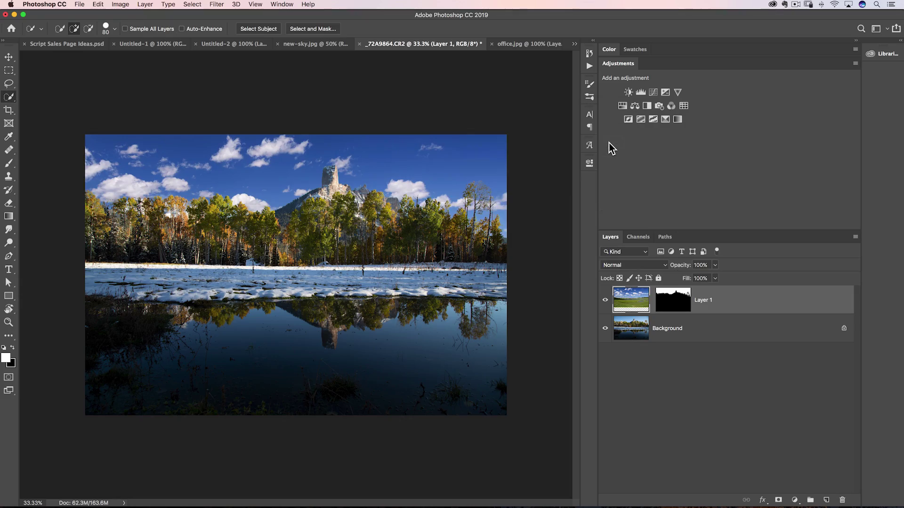
Step: Inspect the edge between the new sky and the mountain up close, with the sky layer's opacity at 100%
key("super+equal")
key("super+equal")
key("super+equal")
scroll(452, 189, "up", 5)
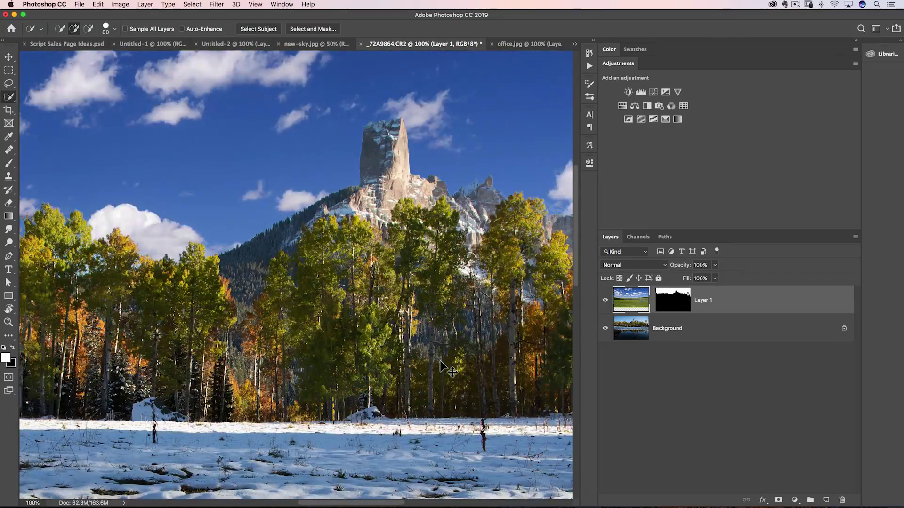
key("super+equal")
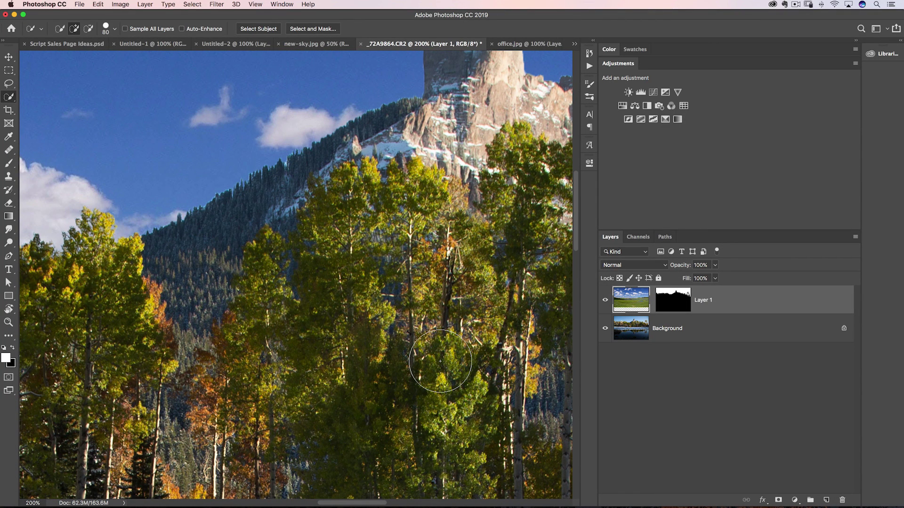
left_click_drag(346, 120, 338, 236)
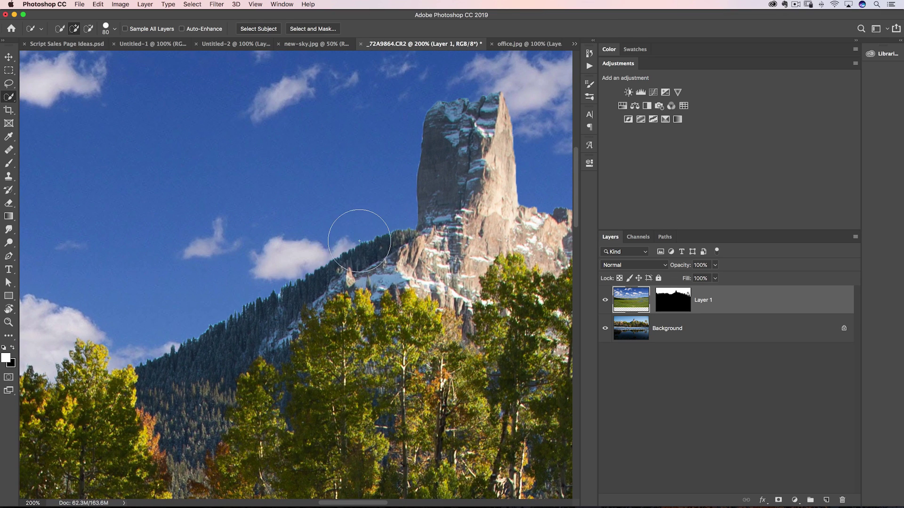
left_click(605, 300)
mouse_move(677, 271)
left_mouse_down()
mouse_move(659, 272)
mouse_move(671, 272)
left_mouse_up()
type("100")
key("Return")
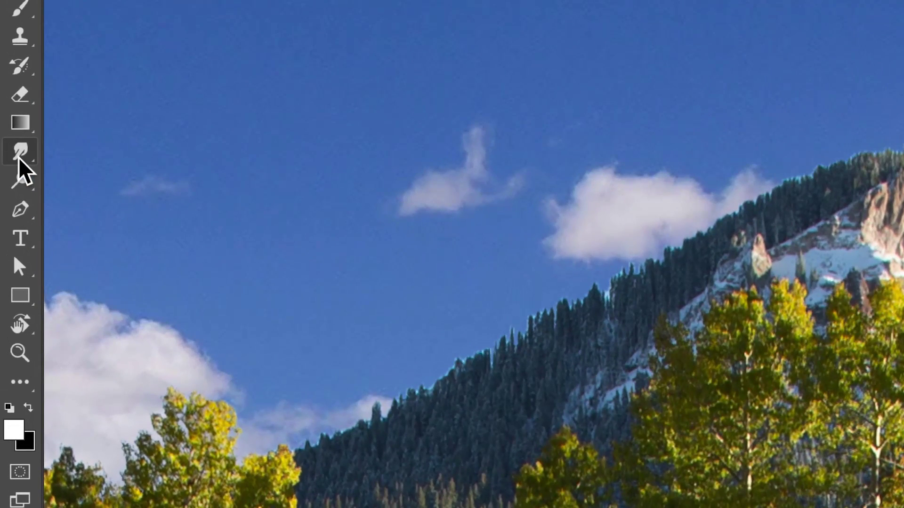
Step: Activate the Smudge tool, target Layer 1's mask, and set the tool's strength to 6%
left_click(9, 230)
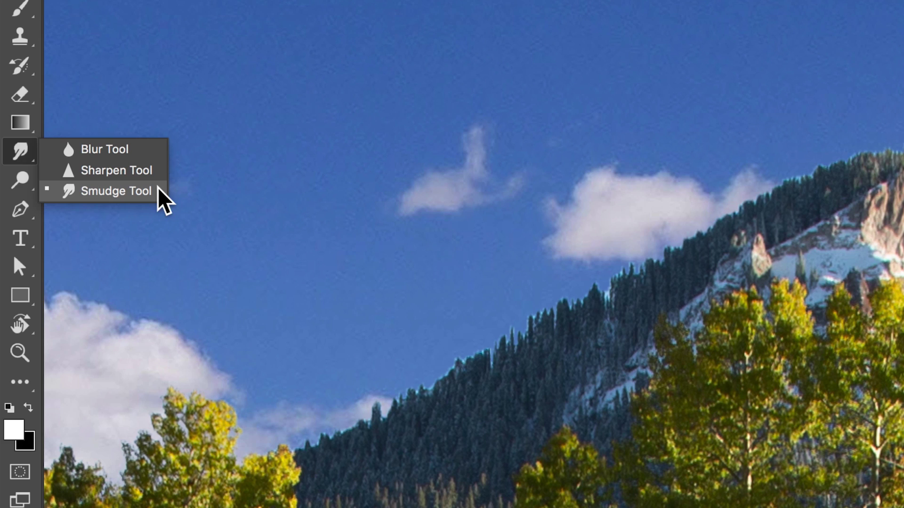
left_click(73, 192)
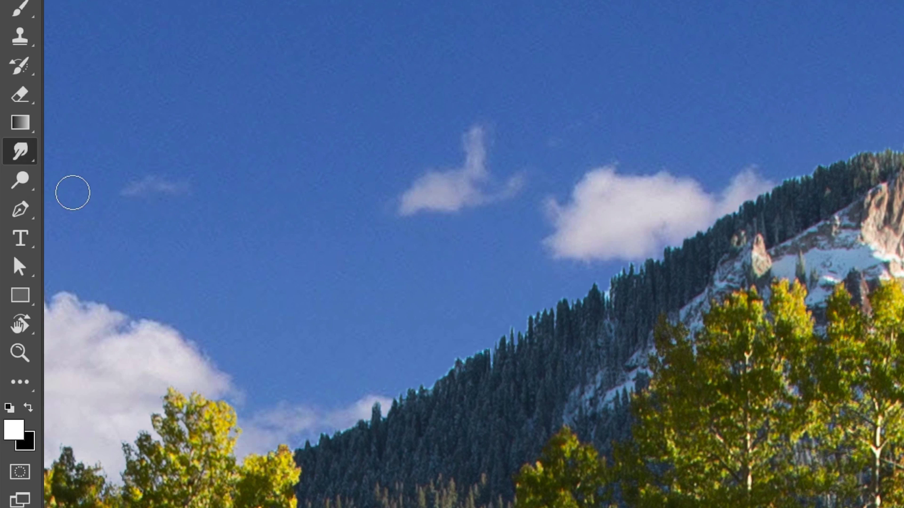
right_click(19, 155)
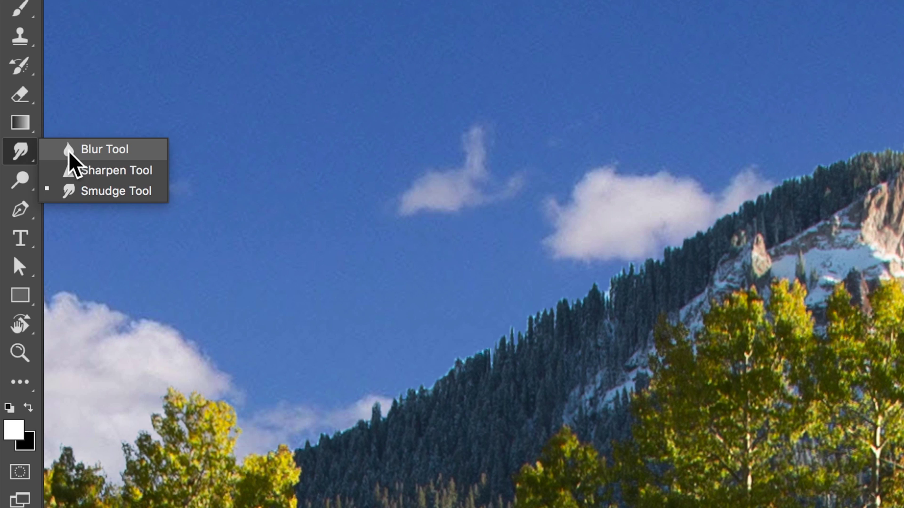
left_click(100, 192)
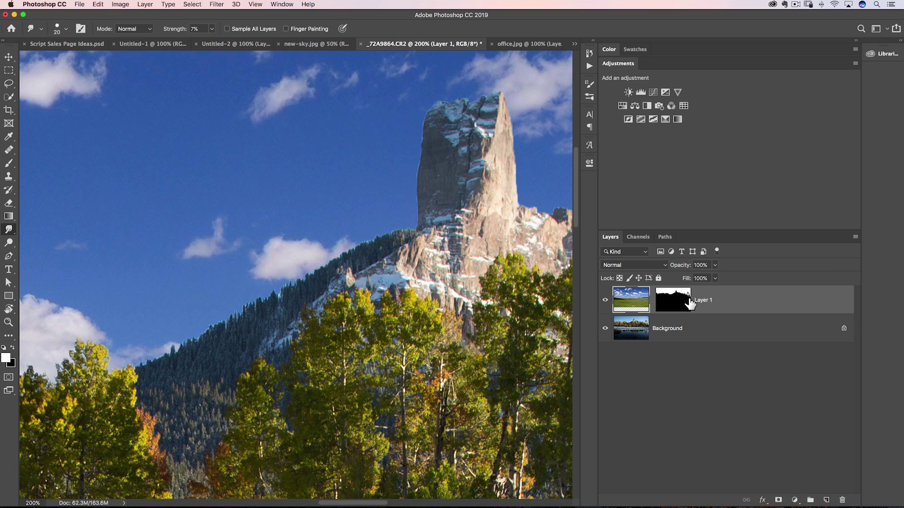
left_click(673, 298)
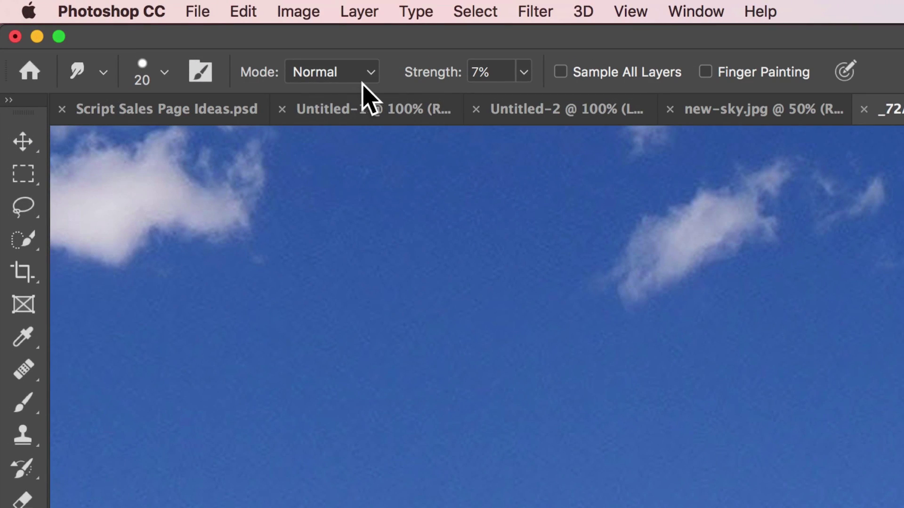
left_click_drag(440, 77, 446, 77)
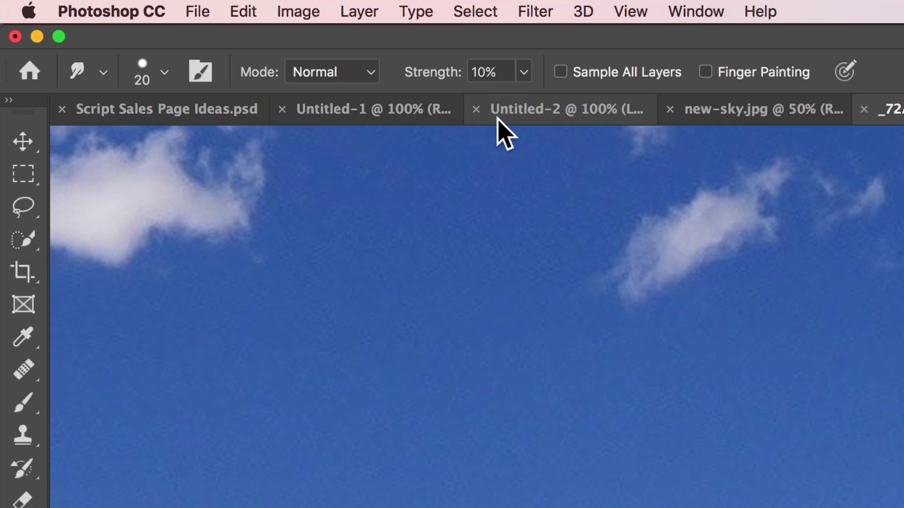
left_click_drag(439, 75, 430, 81)
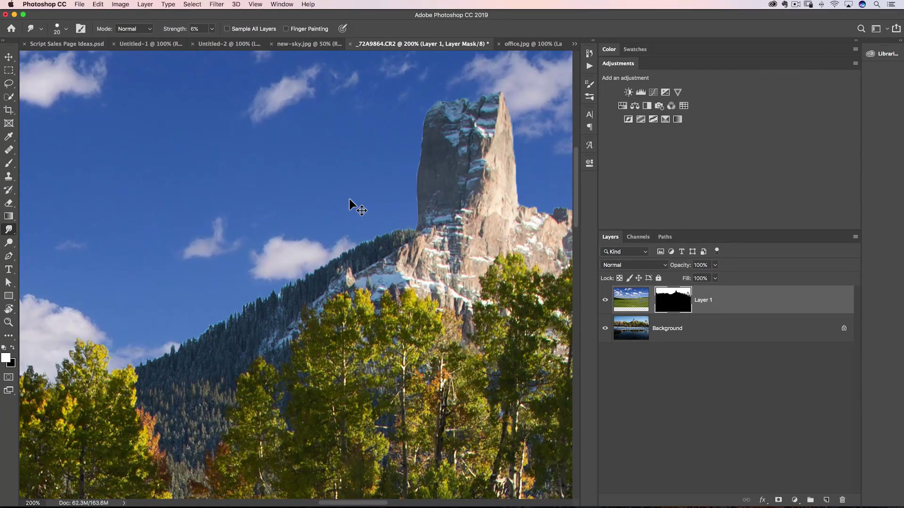
Step: Try a downward smudge at 83% strength on the mask along the forested ridge beside the rock tower
key("super+plus")
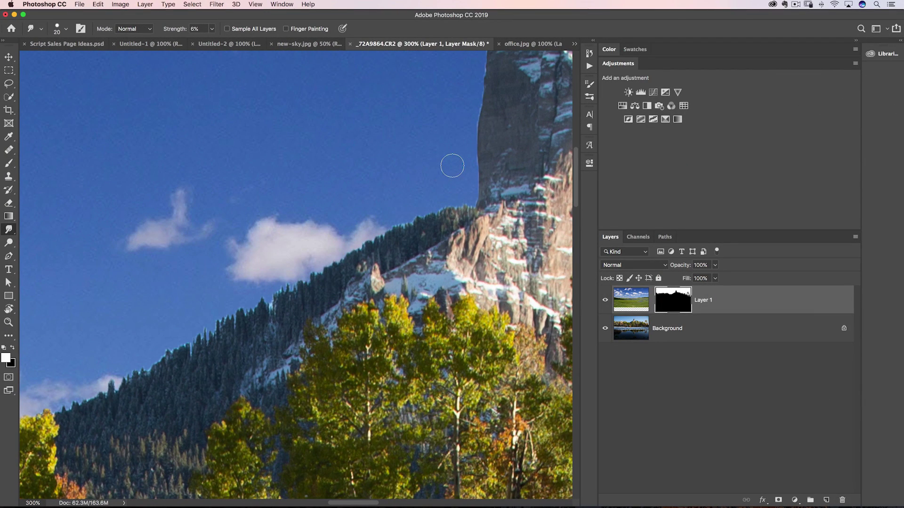
left_click_drag(414, 155, 375, 213)
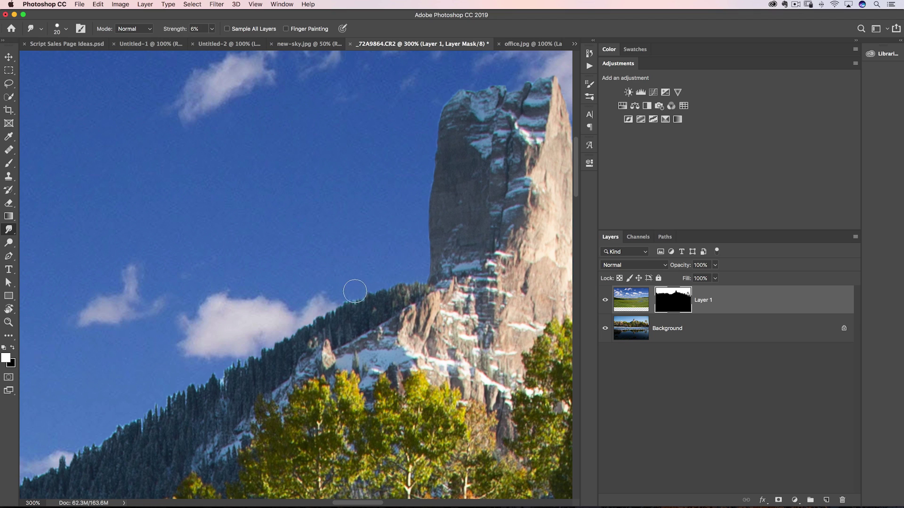
mouse_move(172, 29)
left_mouse_down()
mouse_move(214, 31)
mouse_move(202, 29)
left_mouse_up()
mouse_move(352, 311)
left_mouse_down()
mouse_move(360, 282)
mouse_move(357, 345)
left_mouse_up()
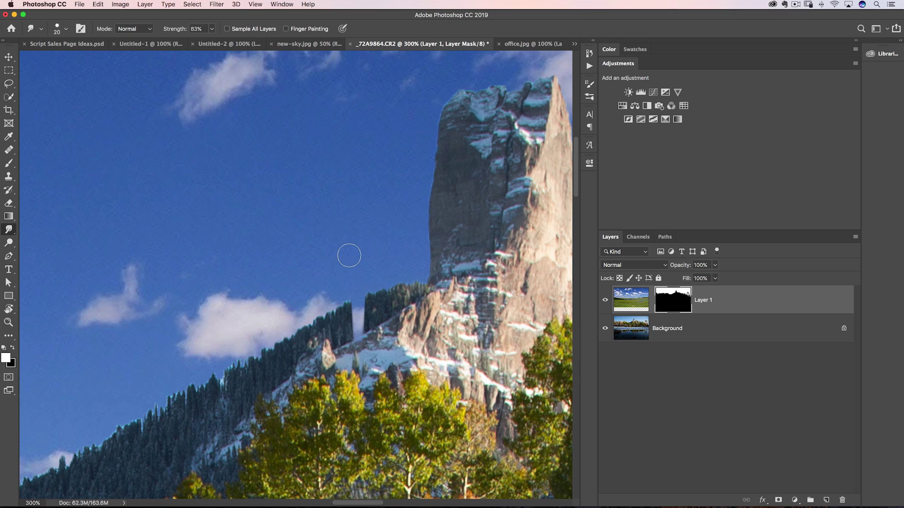
key("super+z")
Step: Set the Smudge strength to 8% and undo the recent smudge strokes along the ridge and rock tower edge
left_click_drag(187, 33, 143, 31)
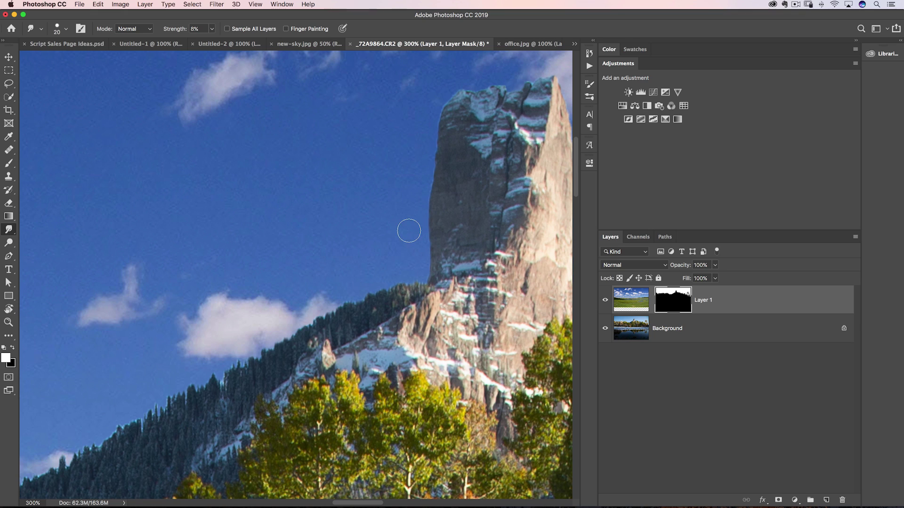
key("super+z")
key("super+z")
key("super+z")
key("super+z")
key("super+z")
key("super+z")
key("super+z")
key("super+z")
key("super+z")
key("super+z")
key("super+z")
key("super+z")
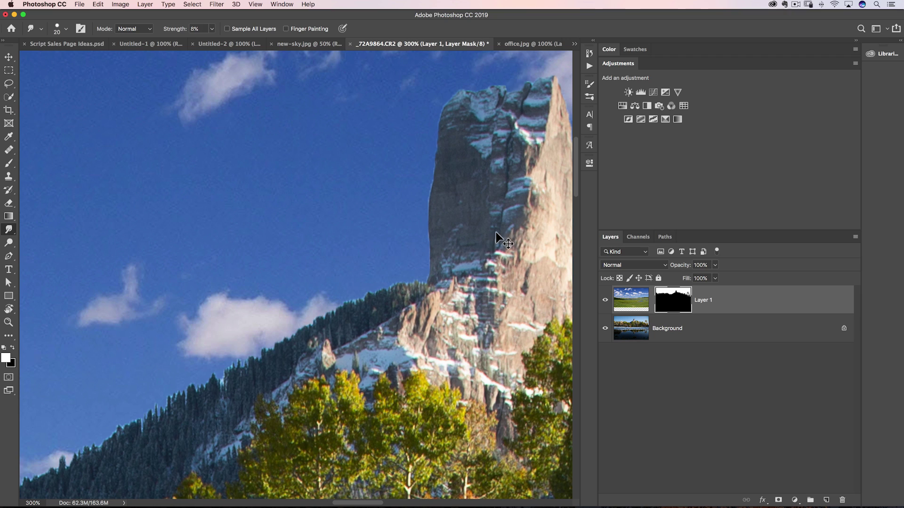
Step: Examine Layer 1's mask around the rock tower, first on its own and as a red overlay, and return to the normal view
left_click(672, 303, "alt")
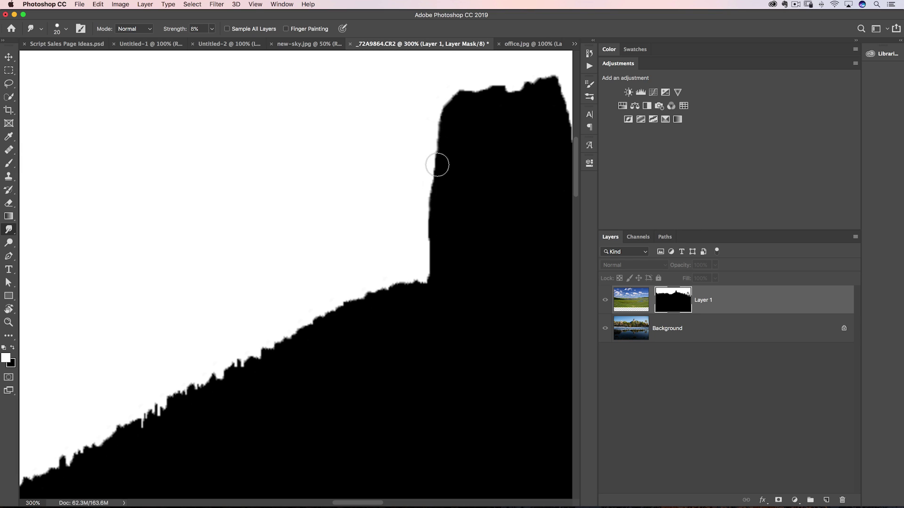
key("x")
key("backslash")
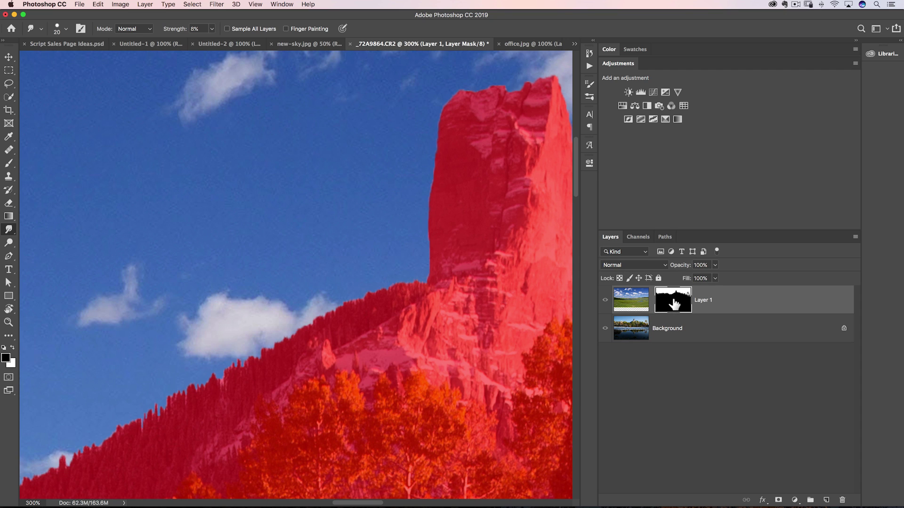
key("backslash")
key("x")
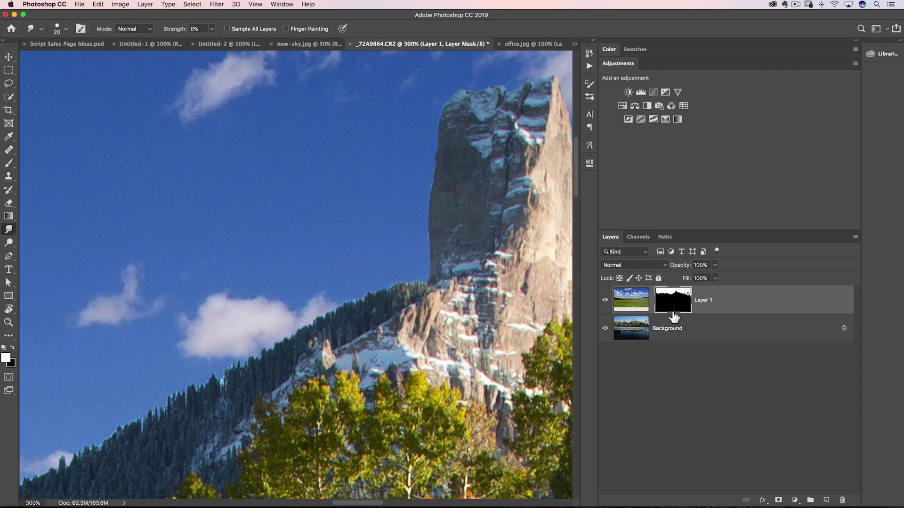
Step: Activate the Dodge tool with its range set to Highlights for work on Layer 1's mask
left_click_drag(664, 312, 622, 302)
key("o")
scroll(391, 306, "up", 1)
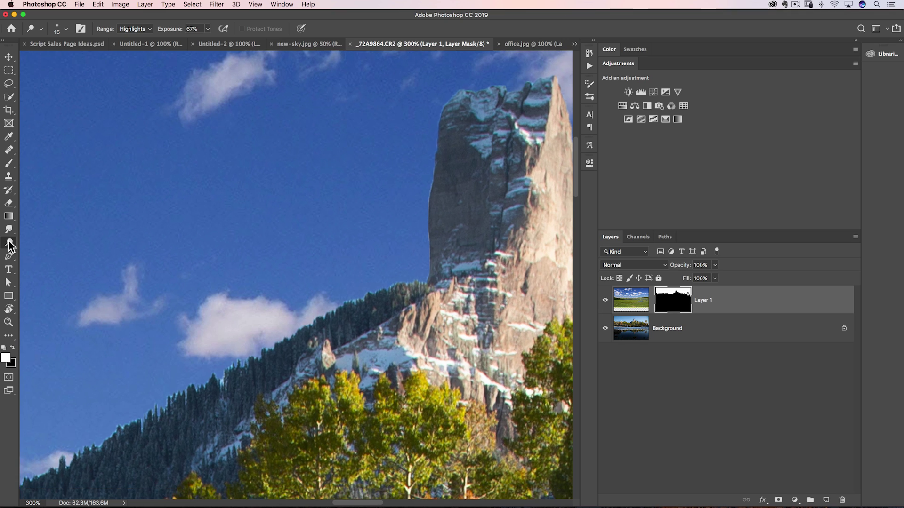
left_click(9, 242)
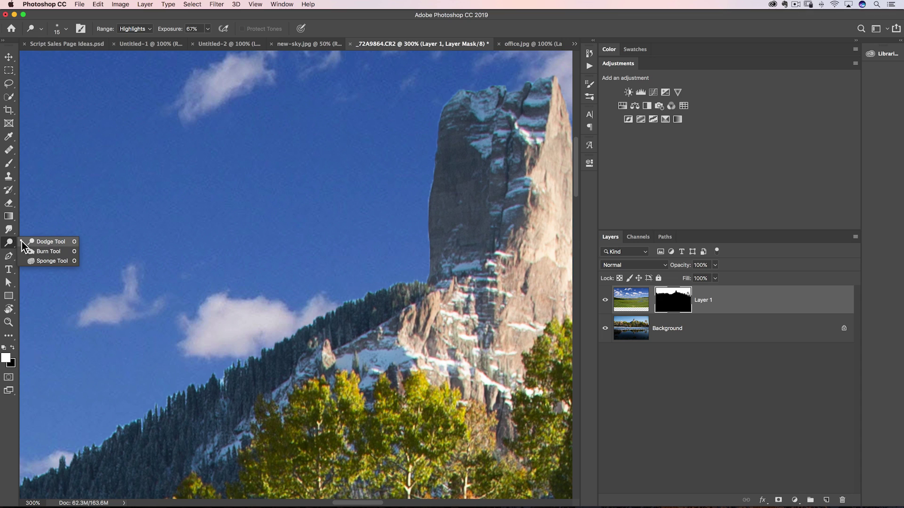
left_click(56, 241)
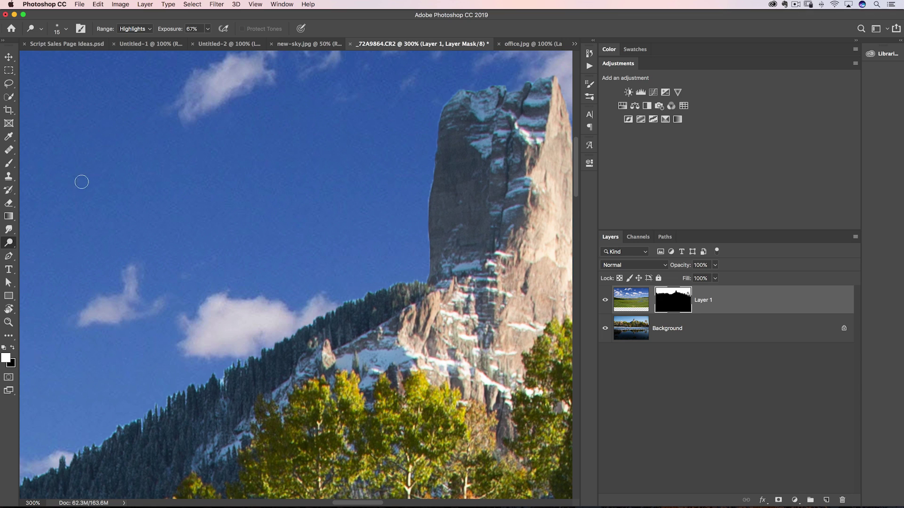
left_click(134, 27)
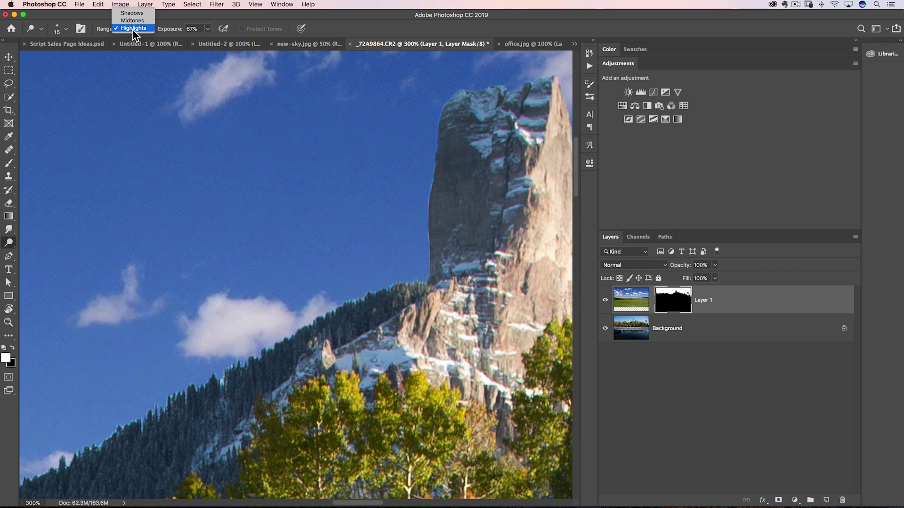
left_click(132, 29)
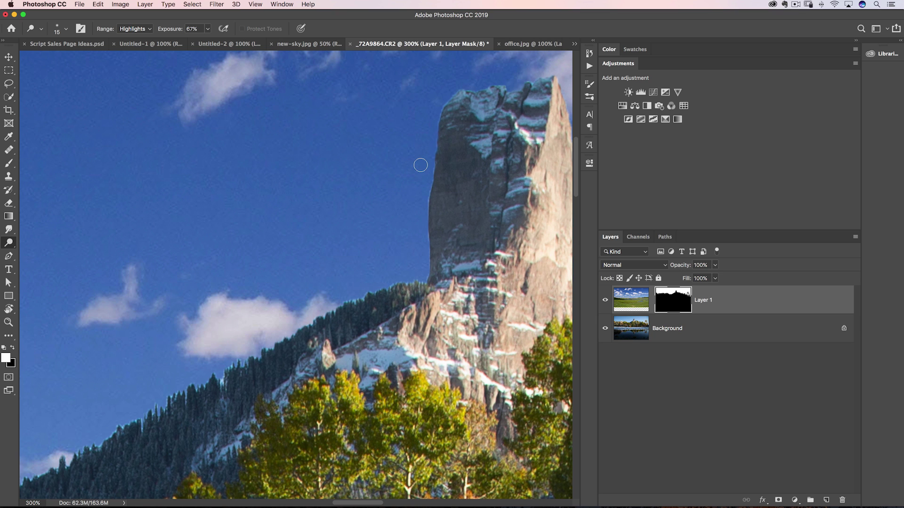
Step: Dodge Layer 1's mask along the shaded side of the rock tower, from its top down towards the forested ridge
key("super+equal")
key("super+equal")
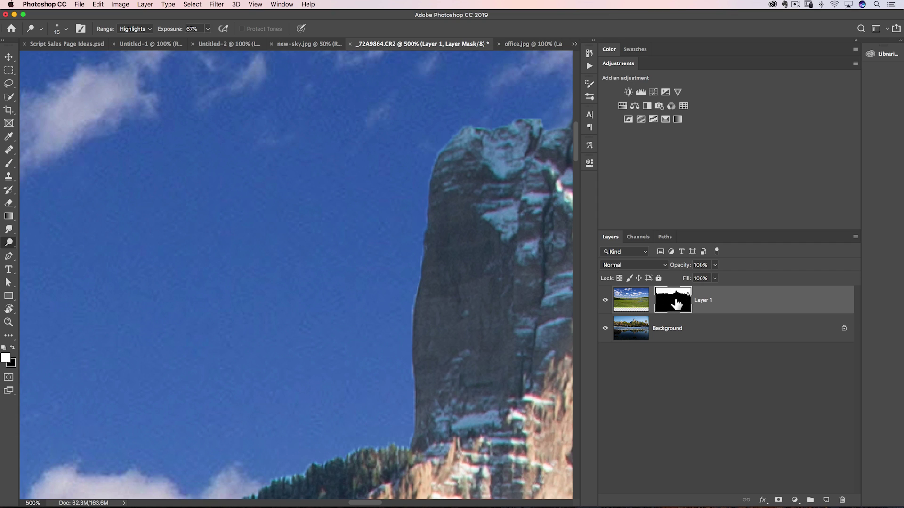
mouse_move(460, 126)
left_mouse_down()
mouse_move(426, 185)
mouse_move(410, 377)
left_mouse_up()
key("super+equal")
key("super+equal")
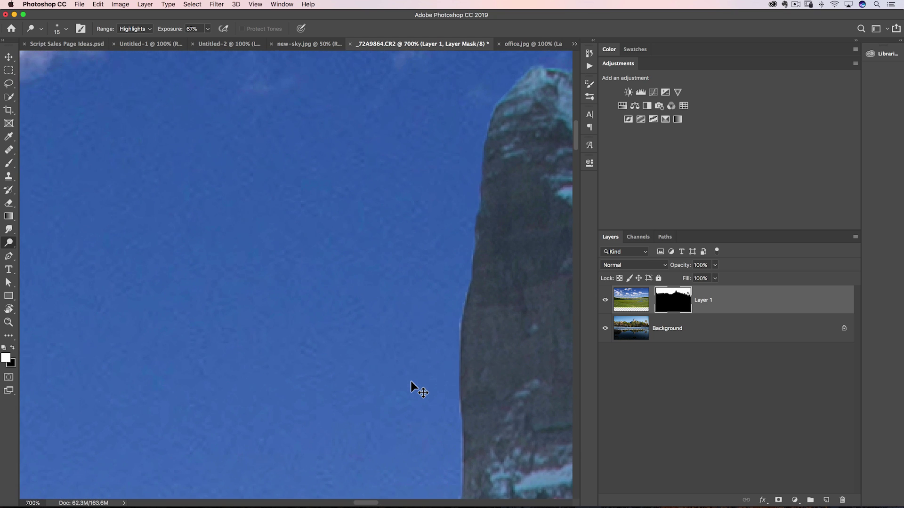
key("super+equal")
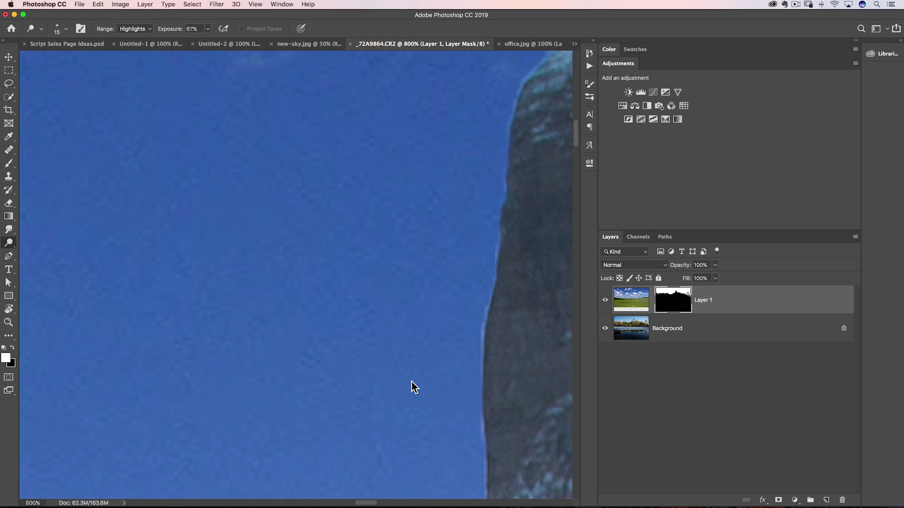
left_click_drag(459, 244, 319, 303)
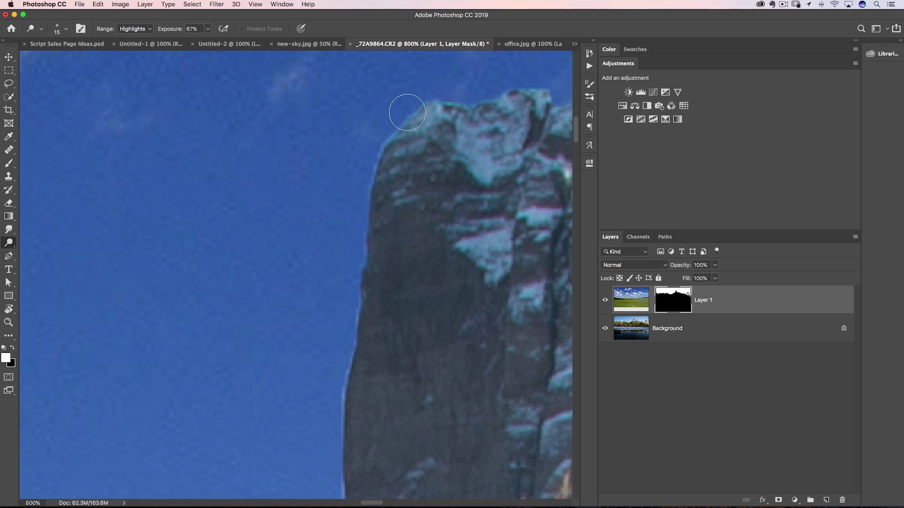
mouse_move(388, 142)
left_mouse_down()
mouse_move(364, 216)
mouse_move(341, 429)
mouse_move(349, 288)
mouse_move(344, 423)
mouse_move(358, 287)
mouse_move(342, 426)
left_mouse_up()
left_click_drag(320, 320, 325, 160)
mouse_move(353, 258)
left_mouse_down()
mouse_move(360, 332)
mouse_move(361, 255)
mouse_move(363, 308)
mouse_move(359, 395)
mouse_move(360, 279)
mouse_move(353, 405)
mouse_move(345, 388)
mouse_move(342, 404)
mouse_move(355, 235)
left_mouse_up()
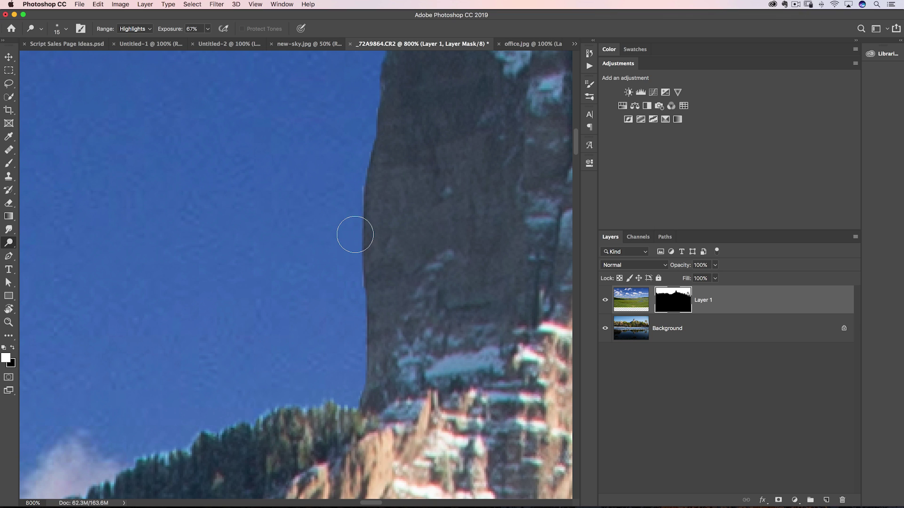
Step: Dodge the mask edge at the rock tower's upper shaded corner and review the blended sky across the whole photo
key("space")
left_click_drag(345, 190, 299, 309)
left_click_drag(332, 171, 265, 305)
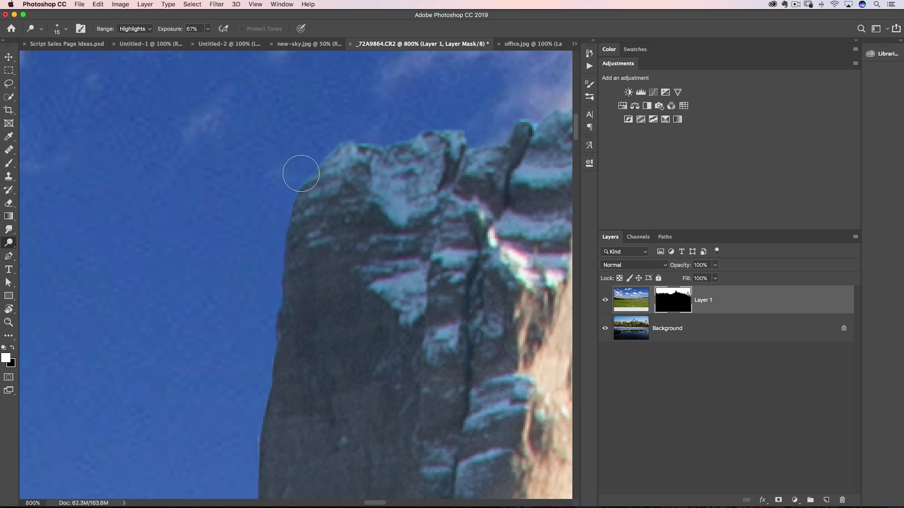
mouse_move(336, 148)
left_mouse_down()
mouse_move(375, 137)
mouse_move(349, 137)
mouse_move(305, 171)
left_mouse_up()
key("space")
left_click_drag(232, 254, 325, 101)
mouse_move(321, 282)
left_mouse_down()
mouse_move(319, 250)
mouse_move(375, 133)
left_mouse_up()
mouse_move(377, 262)
left_mouse_down()
mouse_move(264, 311)
mouse_move(268, 318)
mouse_move(278, 295)
mouse_move(259, 333)
mouse_move(258, 316)
mouse_move(252, 333)
mouse_move(258, 317)
mouse_move(238, 329)
mouse_move(210, 326)
mouse_move(193, 349)
mouse_move(244, 313)
mouse_move(351, 296)
mouse_move(417, 271)
mouse_move(396, 290)
mouse_move(445, 255)
mouse_move(440, 268)
mouse_move(442, 189)
left_mouse_up()
key("super+1")
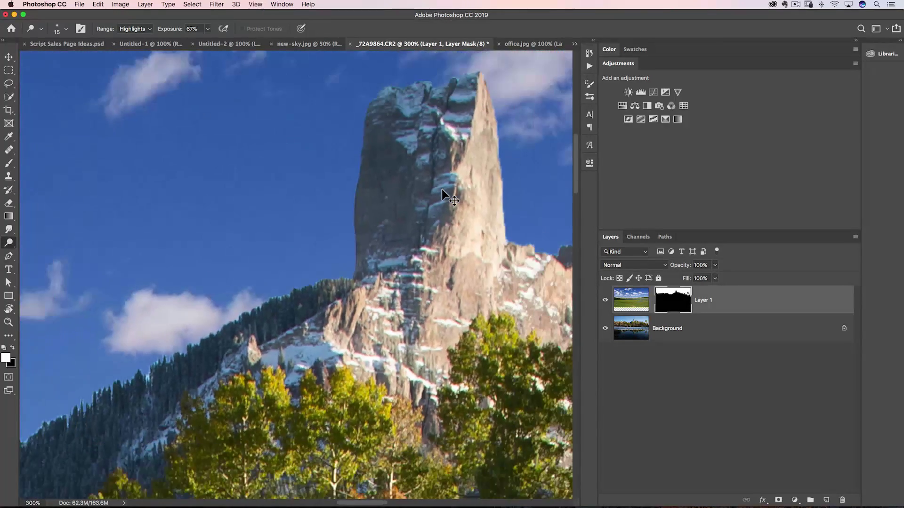
key("super+minus")
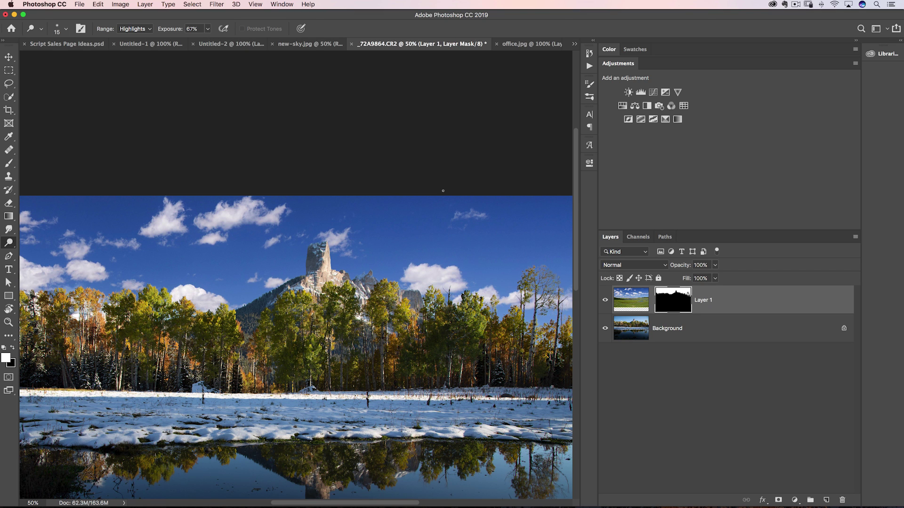
key("super+1")
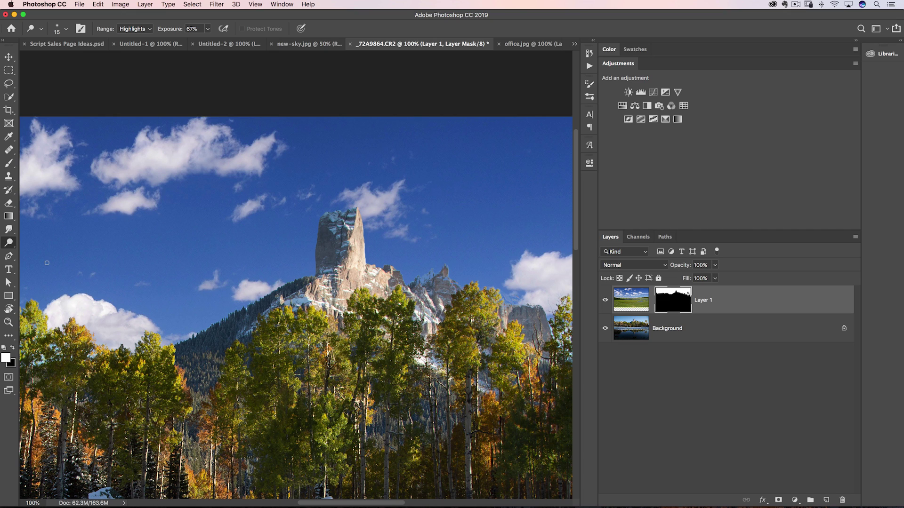
Step: Switch to the Burn tool with its range set to Shadows
left_click(9, 243)
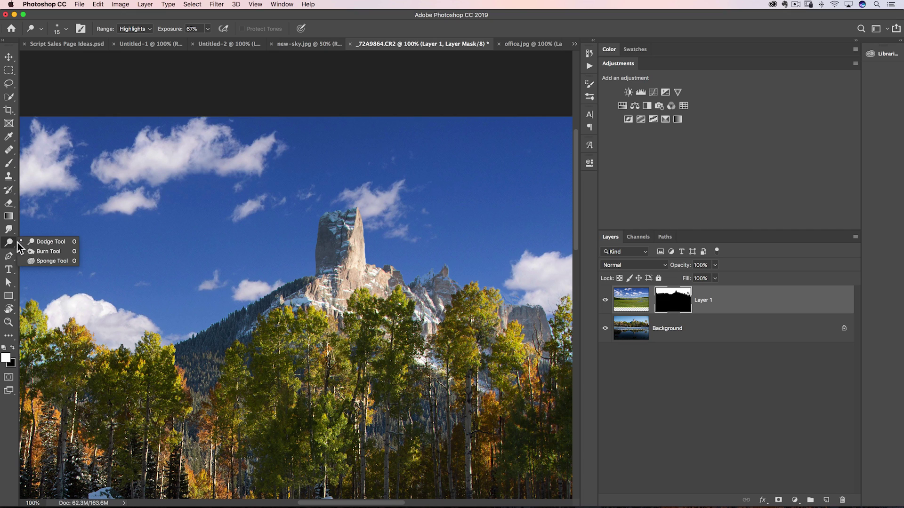
left_click(44, 252)
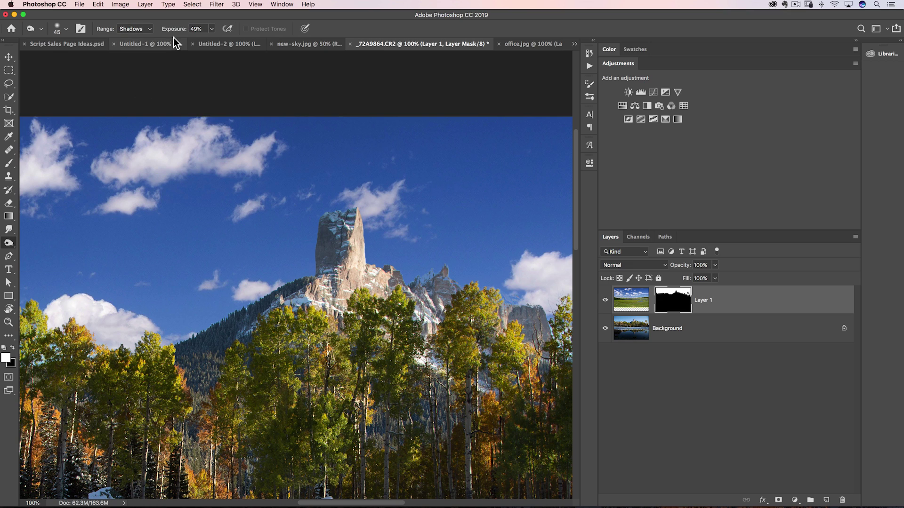
left_click(149, 29)
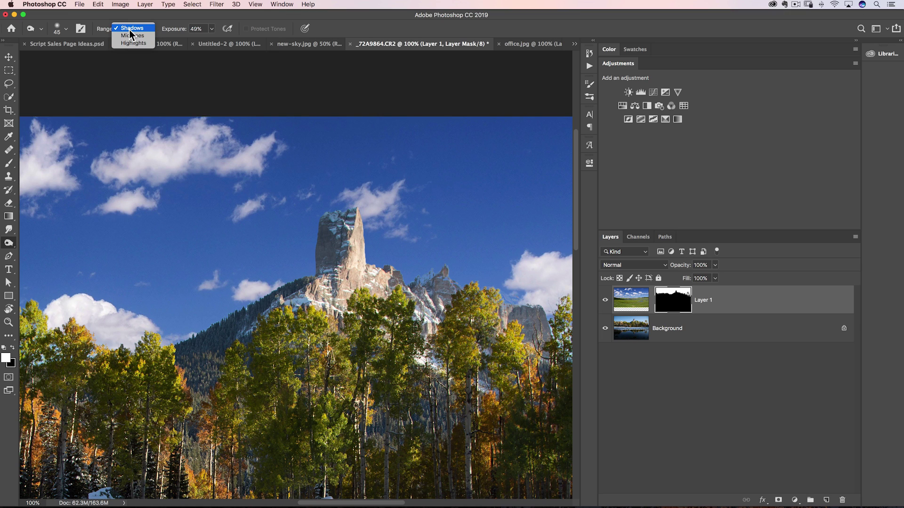
left_click(131, 29)
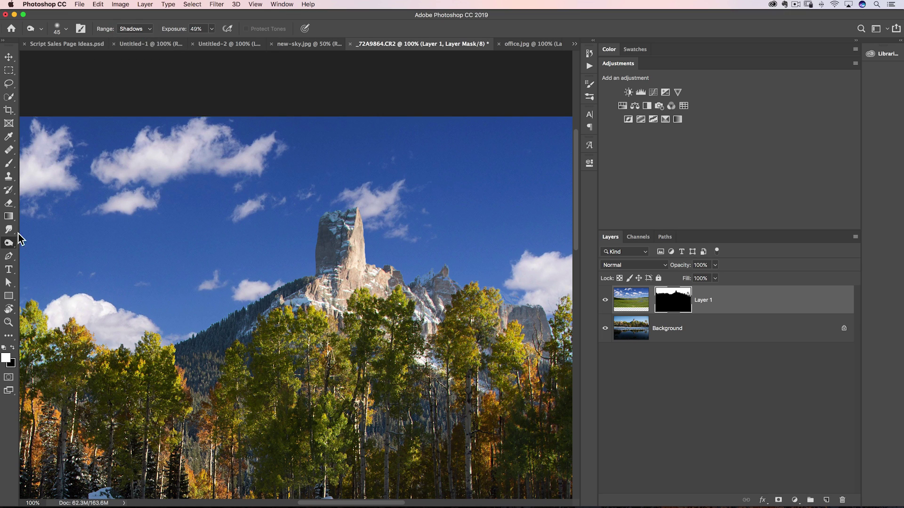
Step: Recheck the Dodge tool's Highlights range for comparison and return to the Burn tool
left_click(14, 246)
left_click(47, 242)
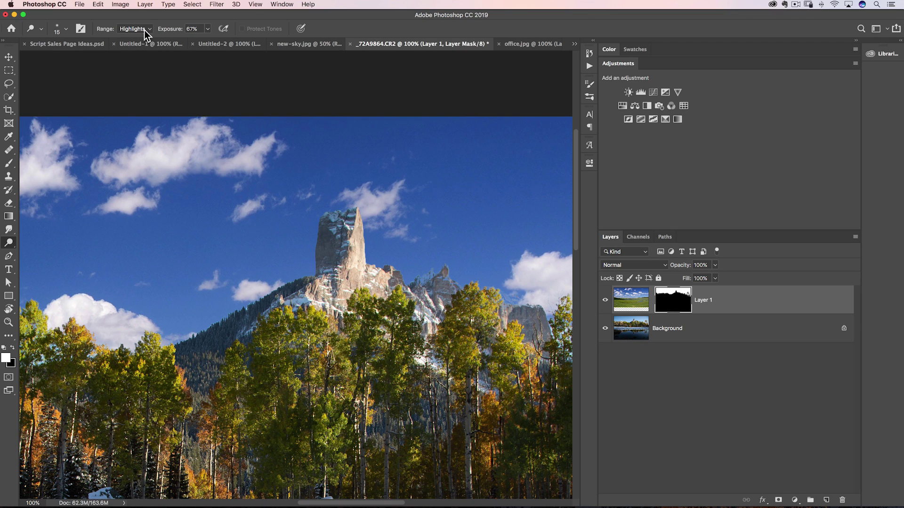
left_click_drag(167, 30, 164, 30)
left_click_drag(9, 251, 40, 251)
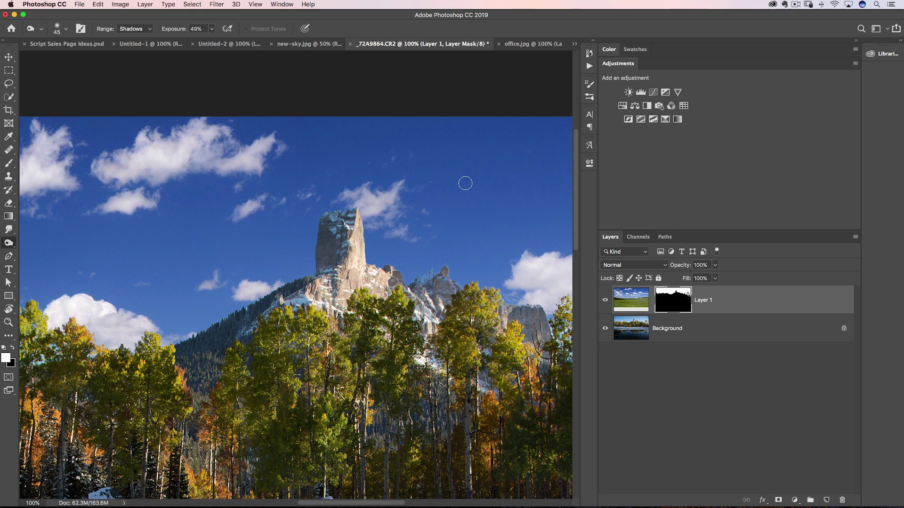
Step: Switch to office.jpg and compare the edge of the woman's arm with Layer 1's mask disabled and re-enabled
left_click(574, 44)
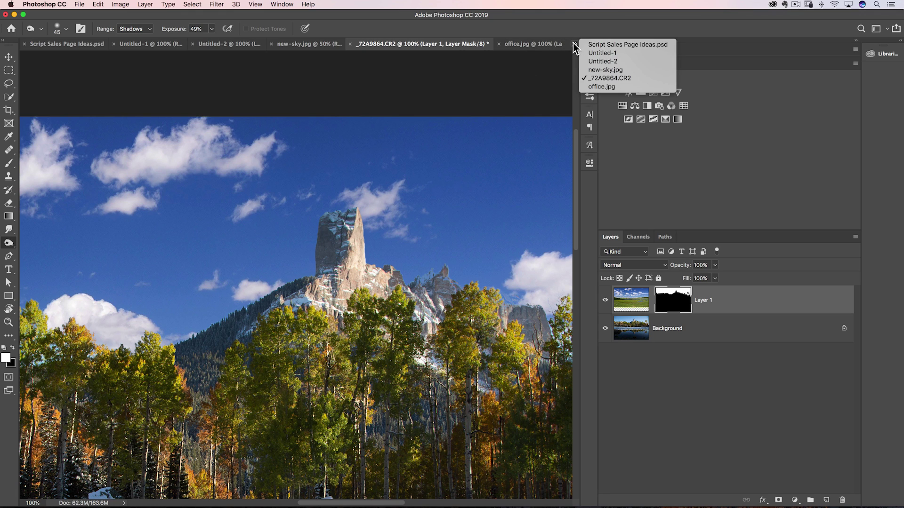
left_click(599, 87)
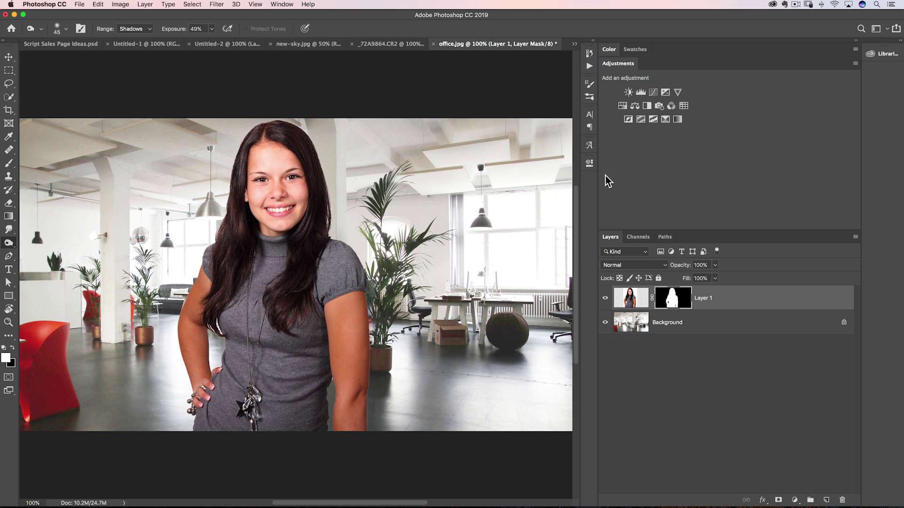
key("super+equal")
key("super+equal")
left_click_drag(461, 318, 331, 136)
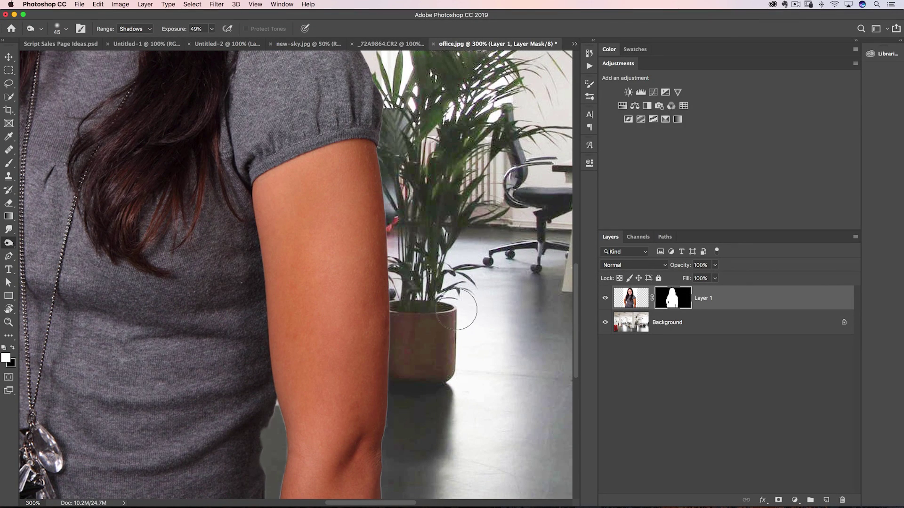
left_click(670, 299, "shift")
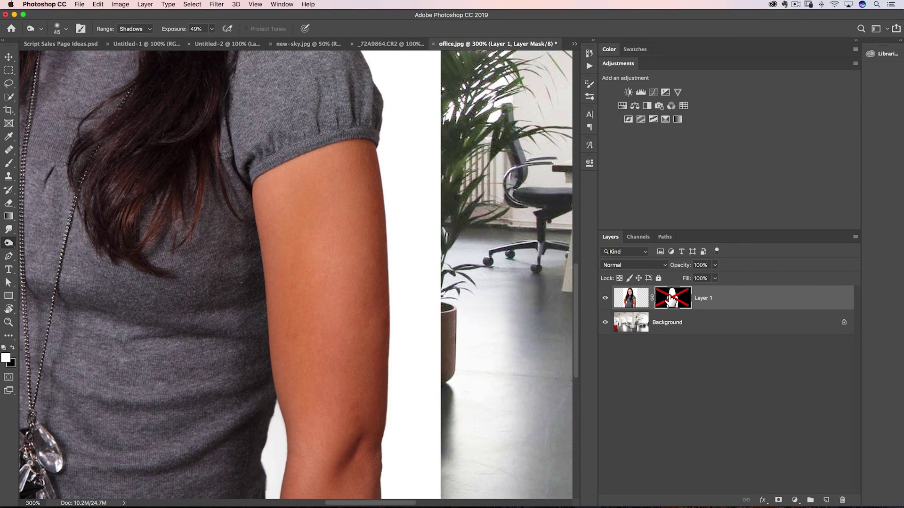
left_click(669, 299, "shift")
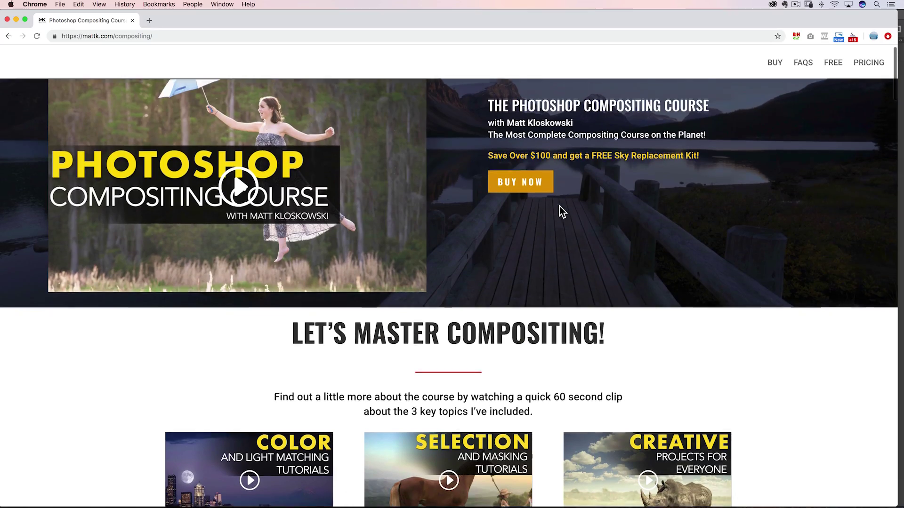
Step: Switch to Chrome and look through the Photoshop Compositing Course page, covering its topics, sample composites and reference guides
scroll(559, 206, "down", 5)
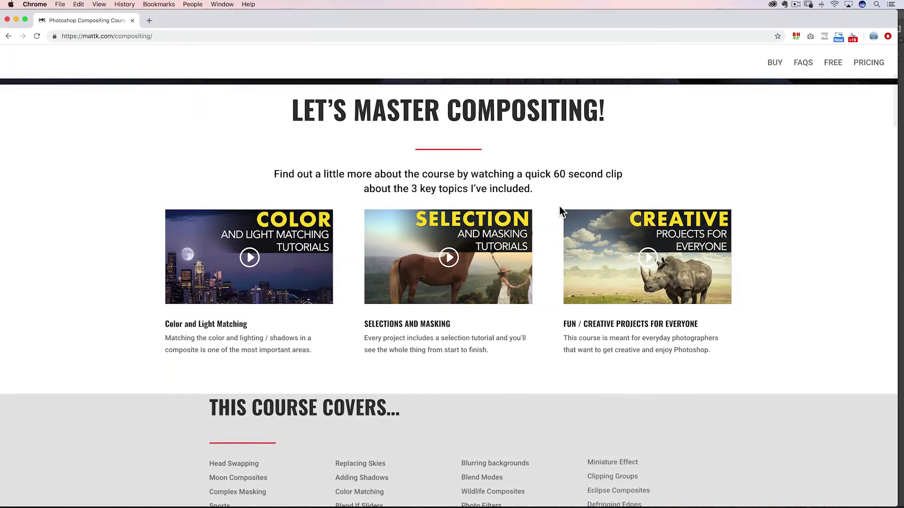
scroll(559, 206, "down", 8)
scroll(559, 206, "down", 6)
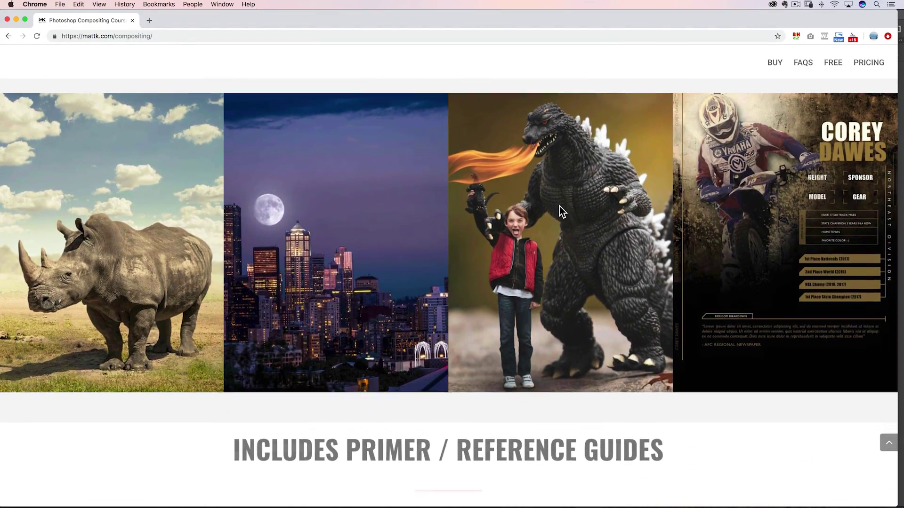
scroll(559, 206, "down", 8)
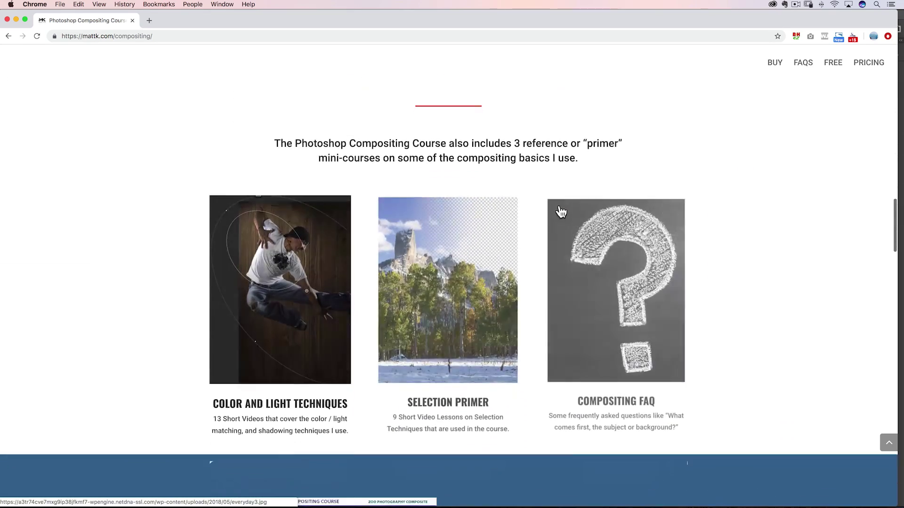
scroll(560, 211, "down", 7)
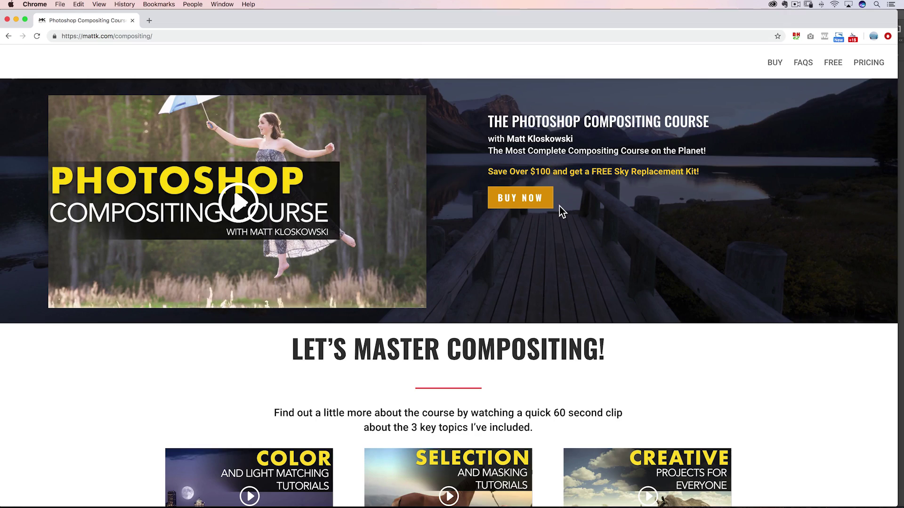
scroll(559, 206, "down", 5)
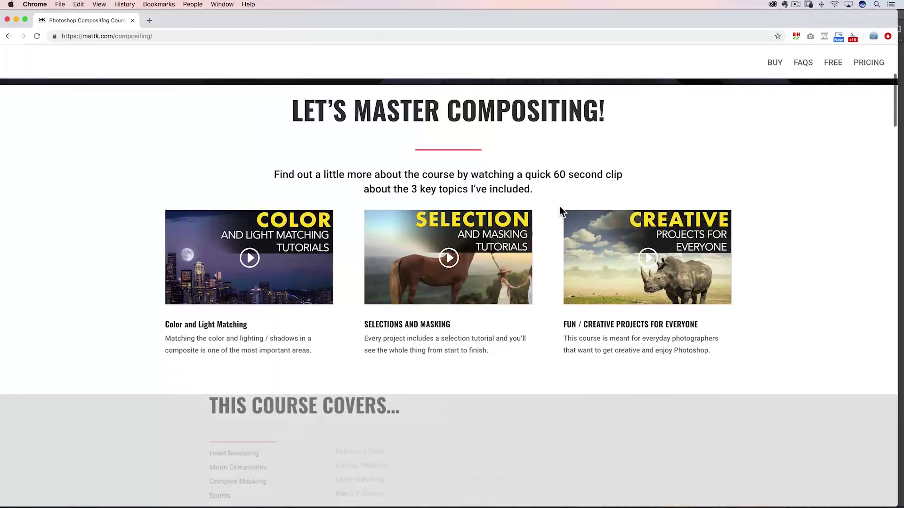
scroll(559, 206, "down", 8)
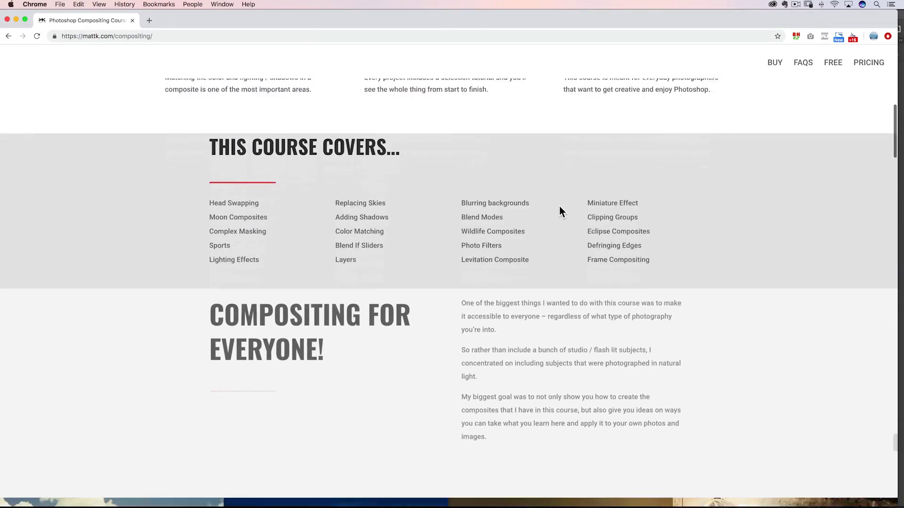
scroll(559, 206, "down", 6)
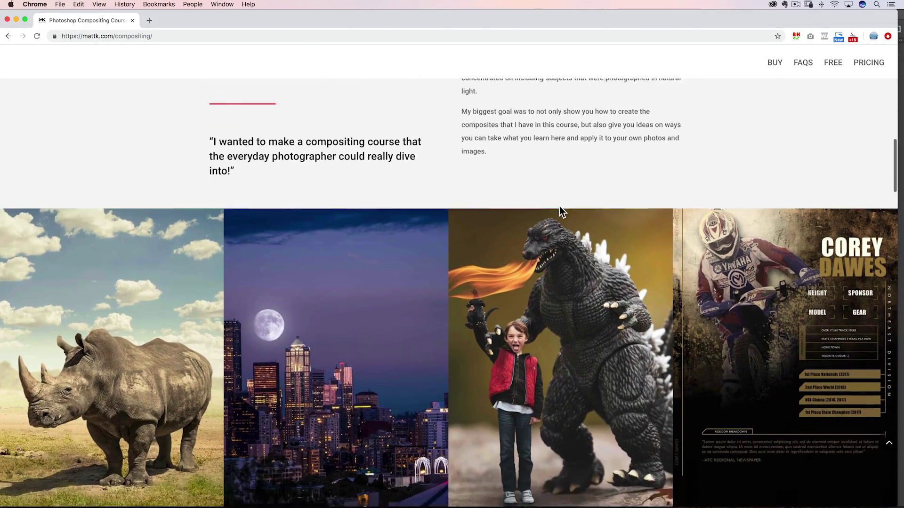
Step: Look over the sample composites and reference guides section of the course page, and return to office.jpg in Photoshop
scroll(559, 211, "down", 7)
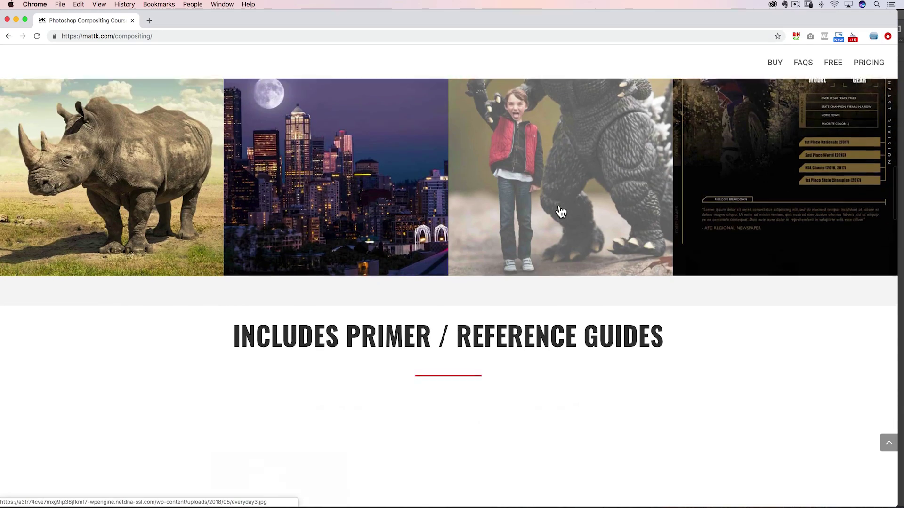
scroll(561, 212, "down", 10)
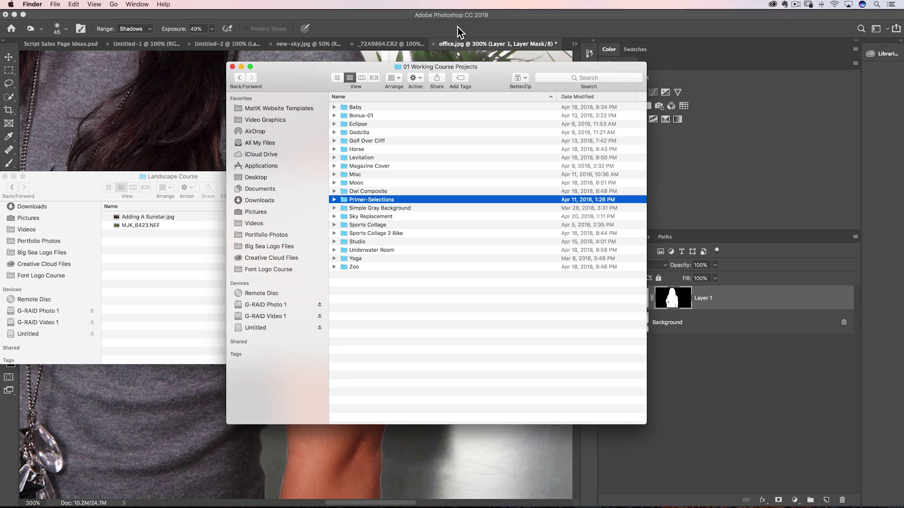
left_click(458, 27)
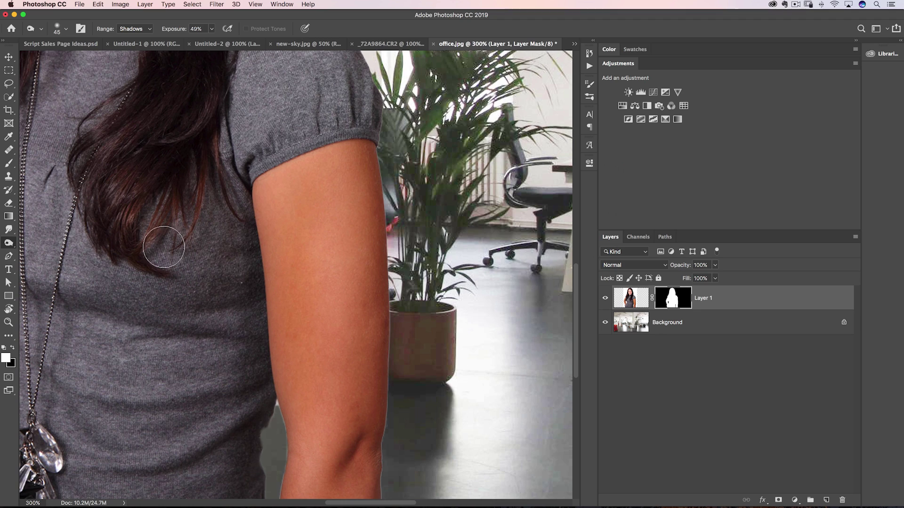
Step: Activate the Smudge tool and smudge Layer 1's mask along the outer edge of the woman's arm
left_click(9, 229)
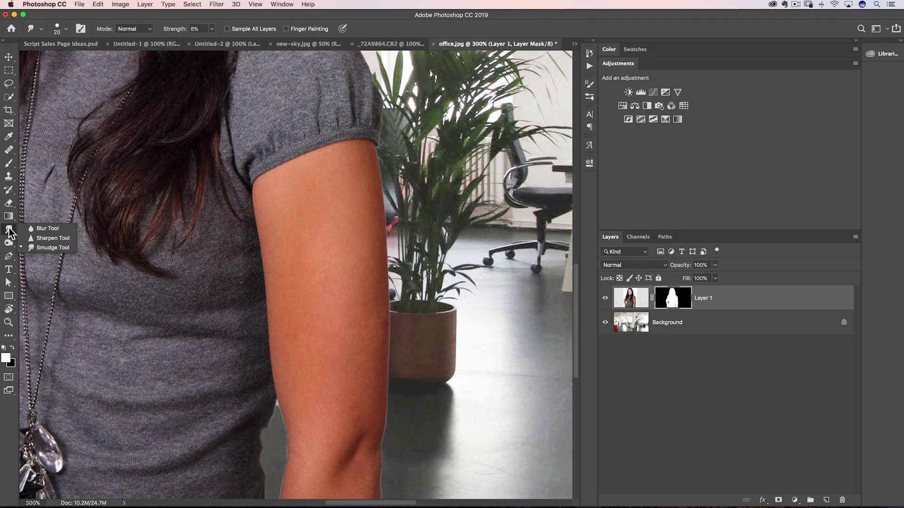
left_click(44, 248)
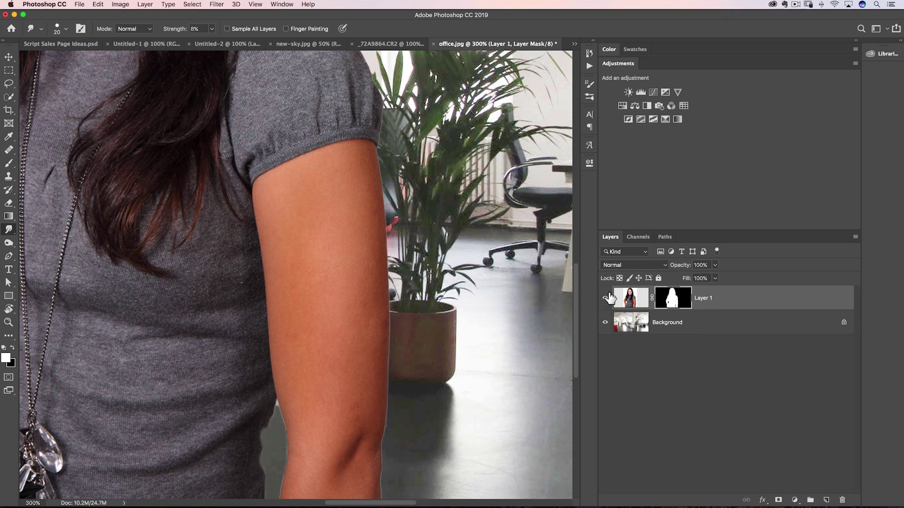
key("super+plus")
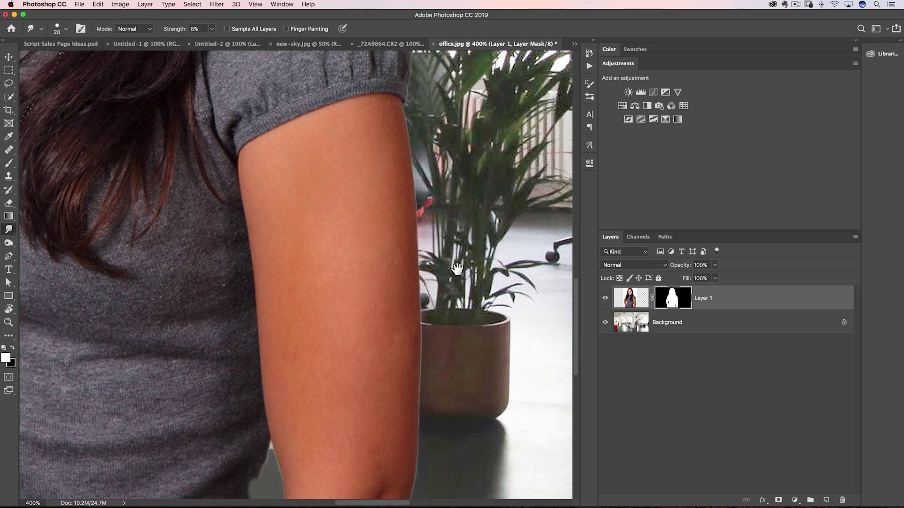
left_click_drag(419, 375, 419, 259)
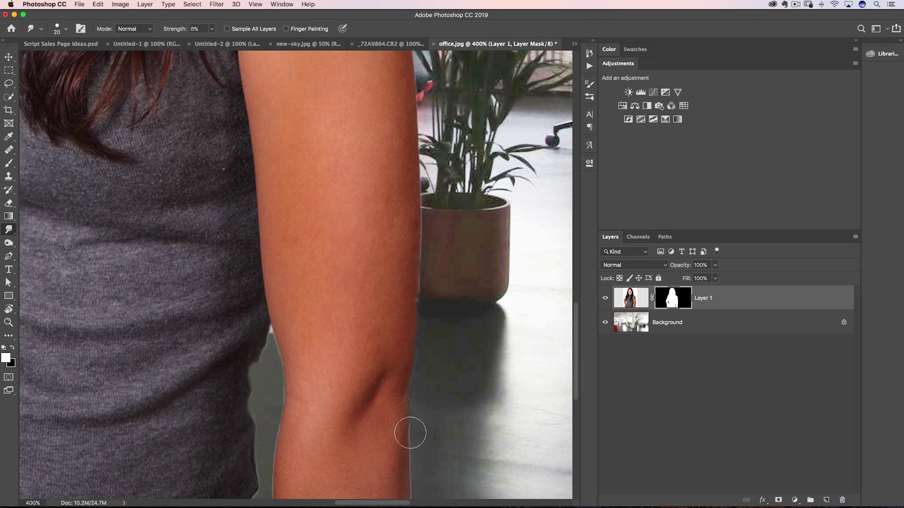
Step: Undo the smudge strokes along the arm's outer edge
key("super+z")
key("super+z")
key("super+z")
key("super+z")
Step: Smudge Layer 1's mask along the lower shirt edge in the gap between the torso and the arm
left_click_drag(231, 393, 352, 292)
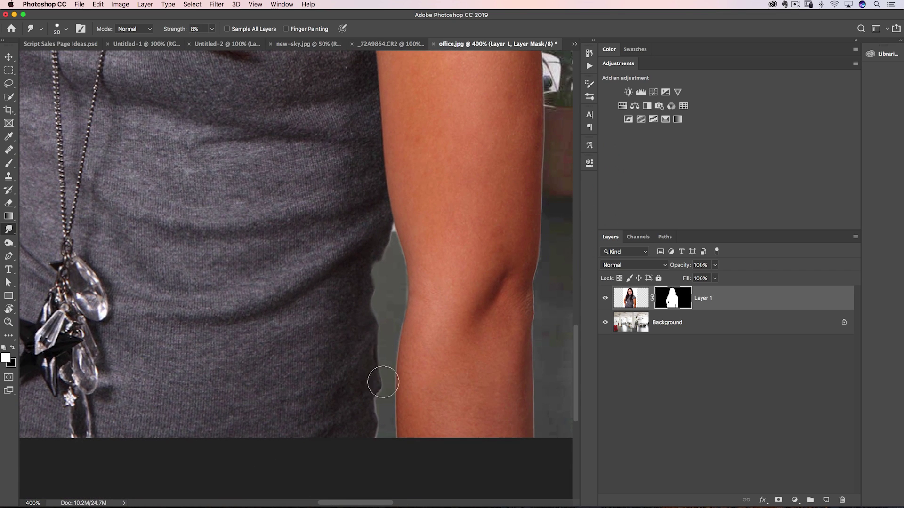
mouse_move(386, 406)
left_mouse_down()
mouse_move(368, 426)
mouse_move(384, 424)
mouse_move(367, 431)
mouse_move(383, 435)
mouse_move(365, 438)
left_mouse_up()
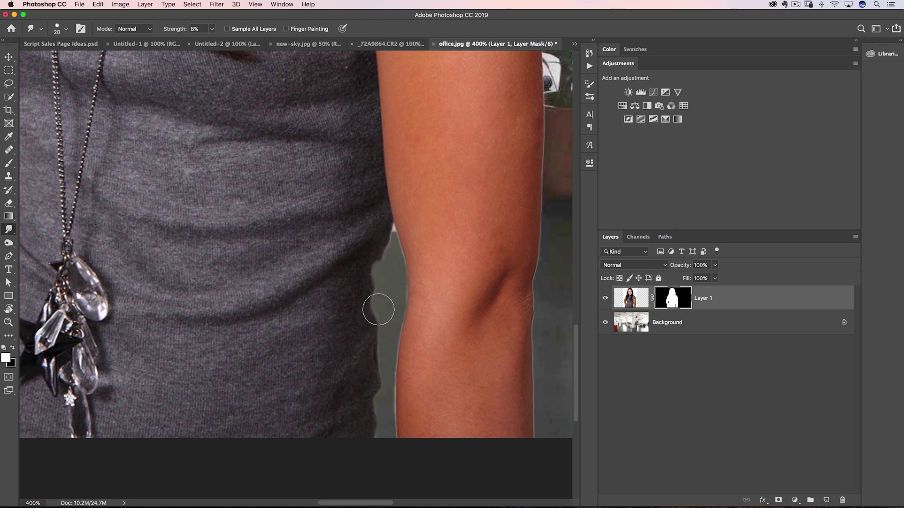
mouse_move(396, 282)
left_mouse_down()
mouse_move(250, 336)
mouse_move(232, 359)
left_mouse_up()
Step: Target Layer 1's image instead of its mask and look at the available Matting commands, including Defringe
key("o")
key("super+2")
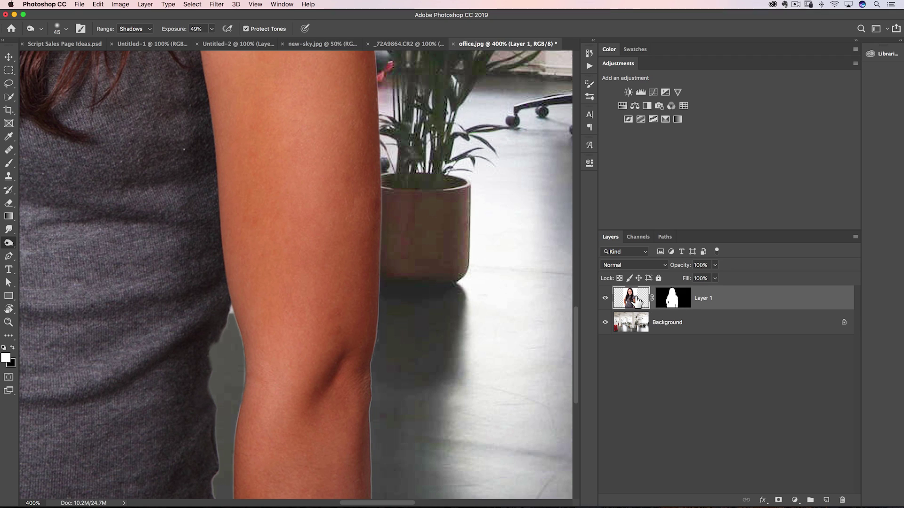
left_click(144, 5)
mouse_move(175, 361)
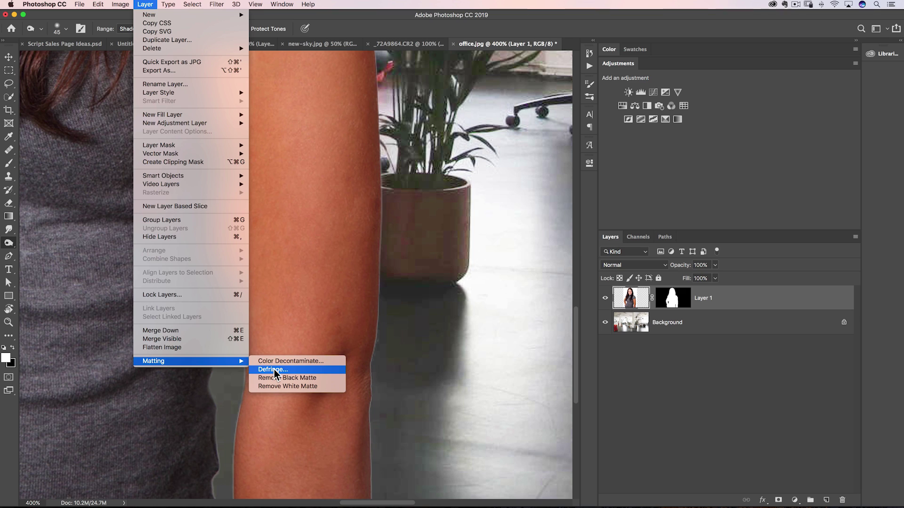
left_click(621, 314)
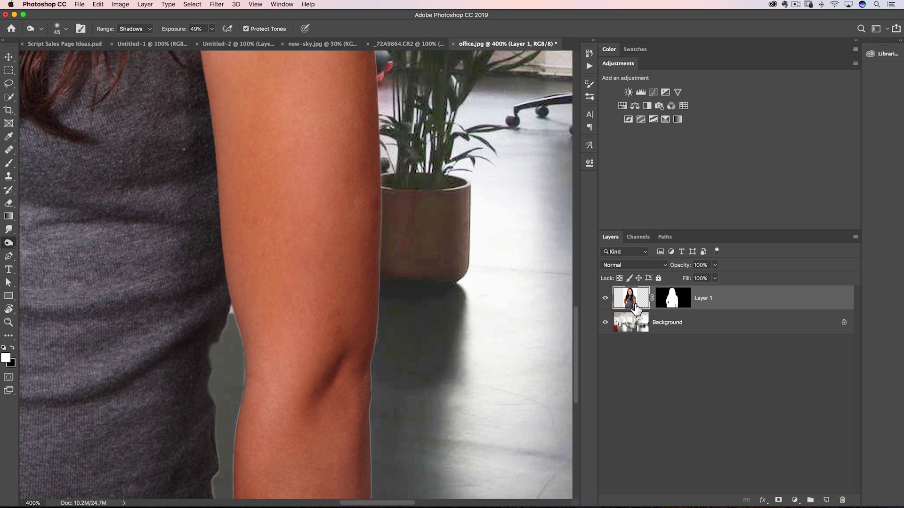
Step: Target Layer 1's mask and check whether the Matting commands are available for it
left_click(672, 304)
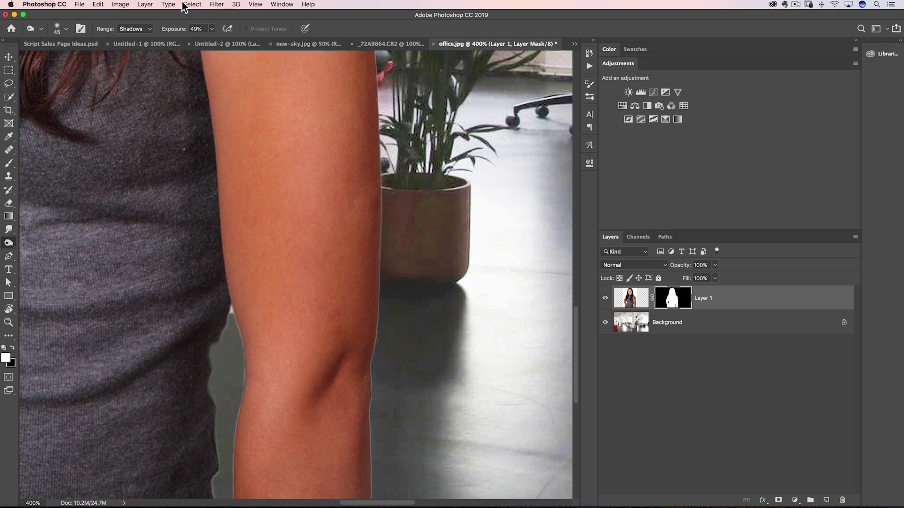
left_click(145, 4)
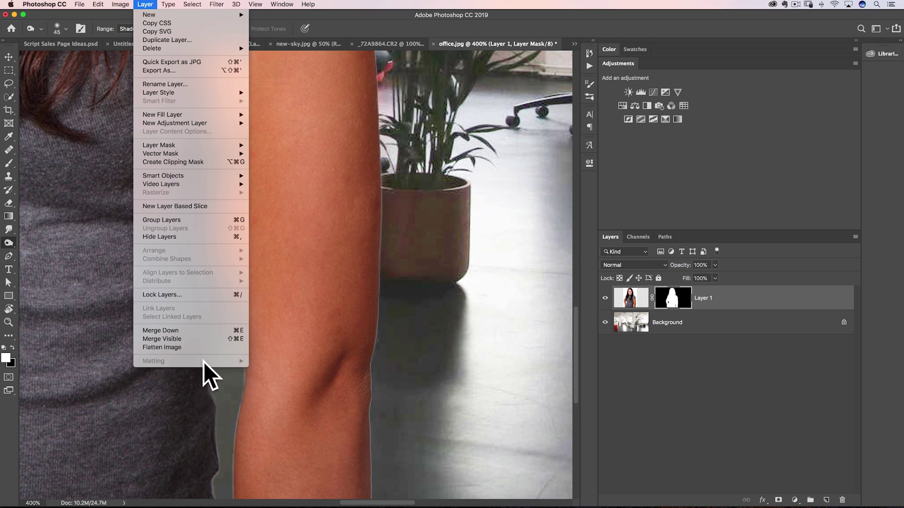
key("Escape")
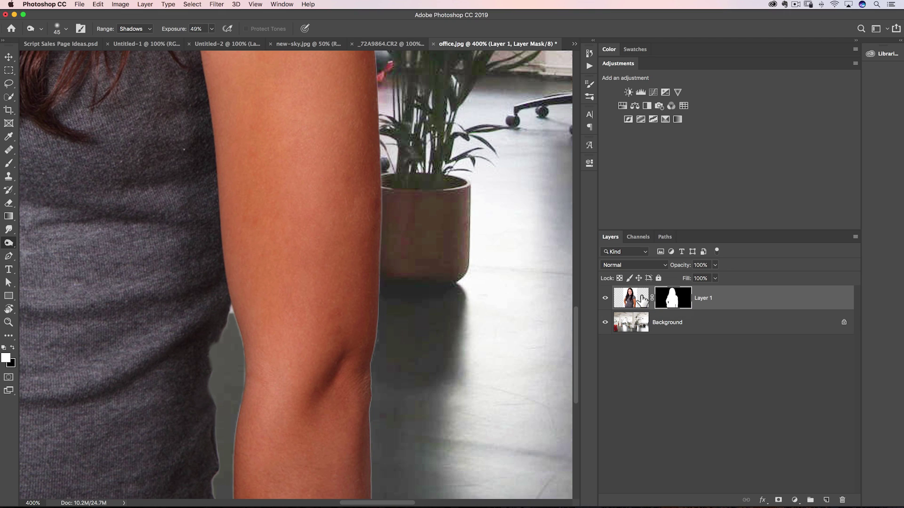
Step: Copy the woman from Layer 1 to a new layer using its mask as the selection, and hide Layer 1
mouse_move(660, 303)
left_mouse_down()
mouse_move(678, 305)
mouse_move(665, 306)
mouse_move(671, 297)
left_mouse_up()
key("super+minus")
key("super+minus")
key("super+minus")
left_click(671, 297, "super")
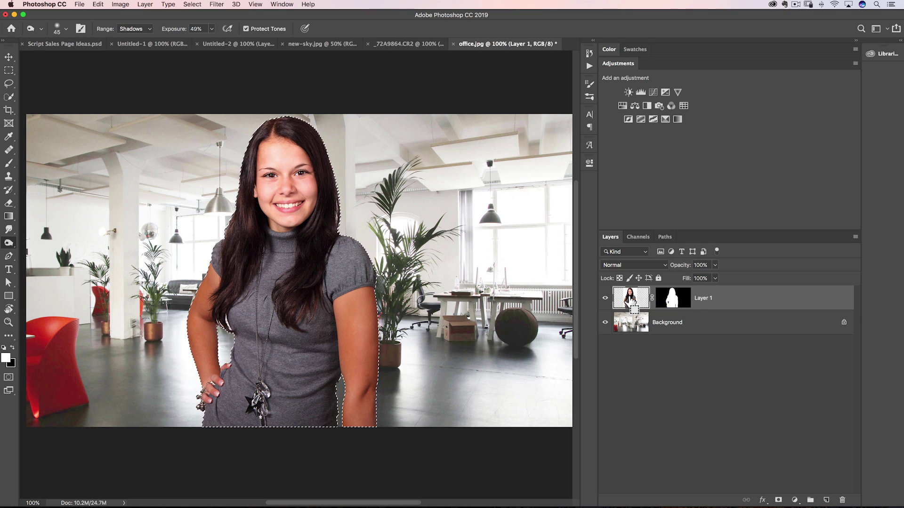
key("super+j")
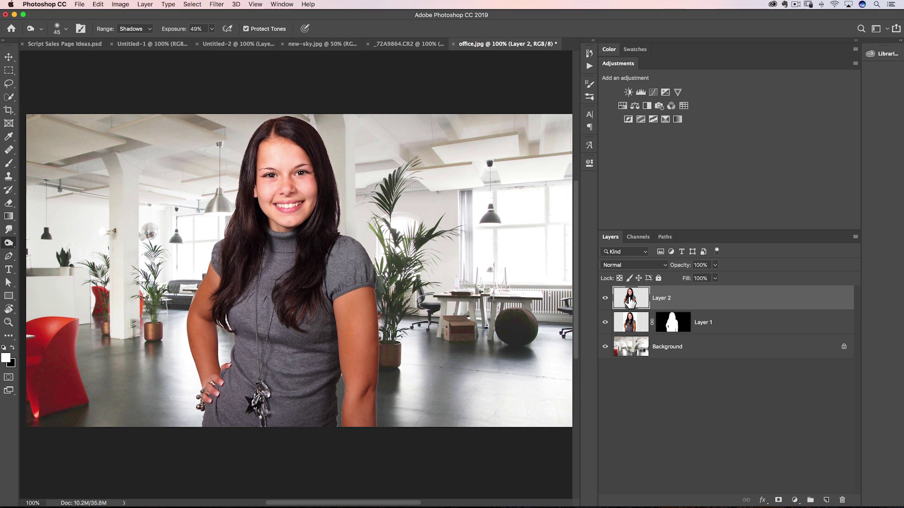
left_click(605, 323)
Step: Try the Defringe command on Layer 2 to remove the light fringe around the woman's arm
key("super+equal")
key("super+equal")
mouse_move(499, 364)
left_mouse_down()
mouse_move(363, 203)
mouse_move(329, 101)
left_mouse_up()
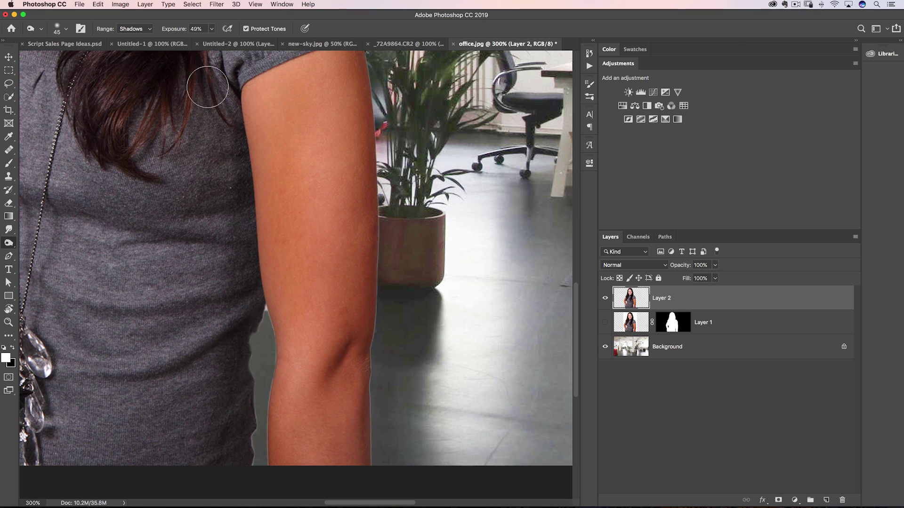
left_click(145, 4)
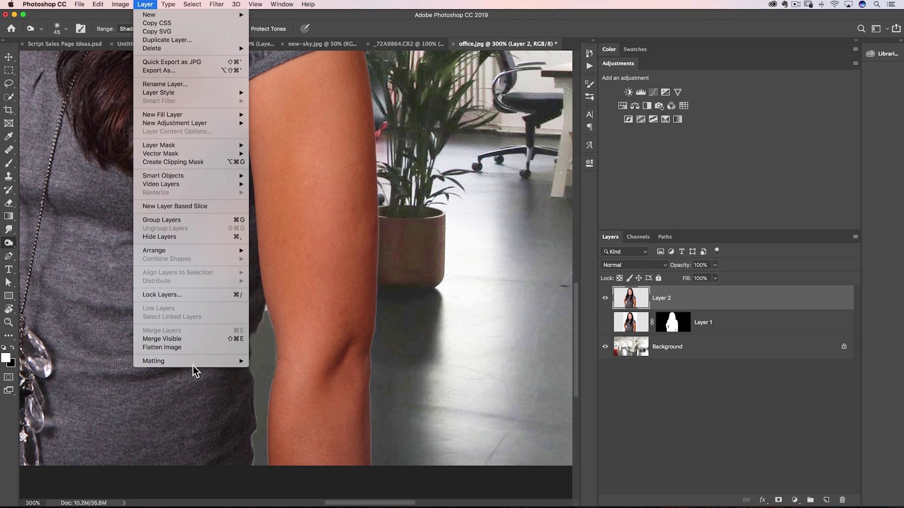
mouse_move(198, 363)
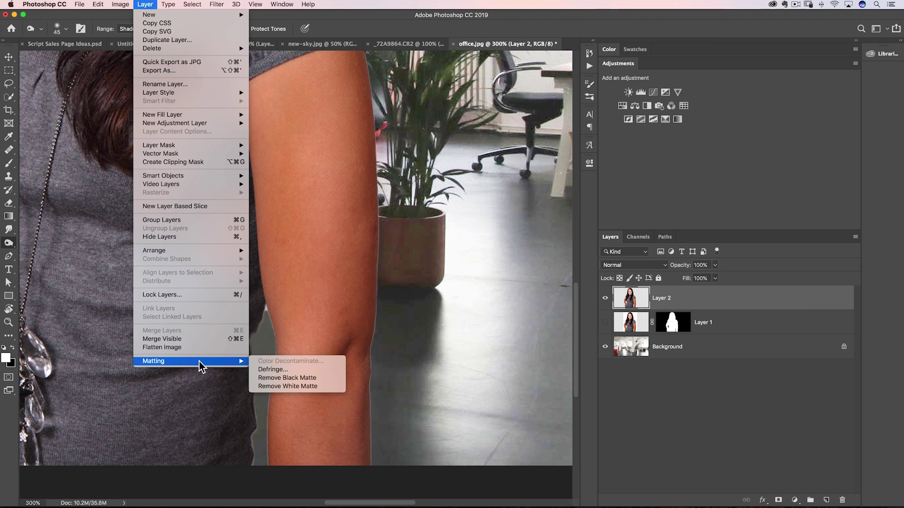
left_click(284, 370)
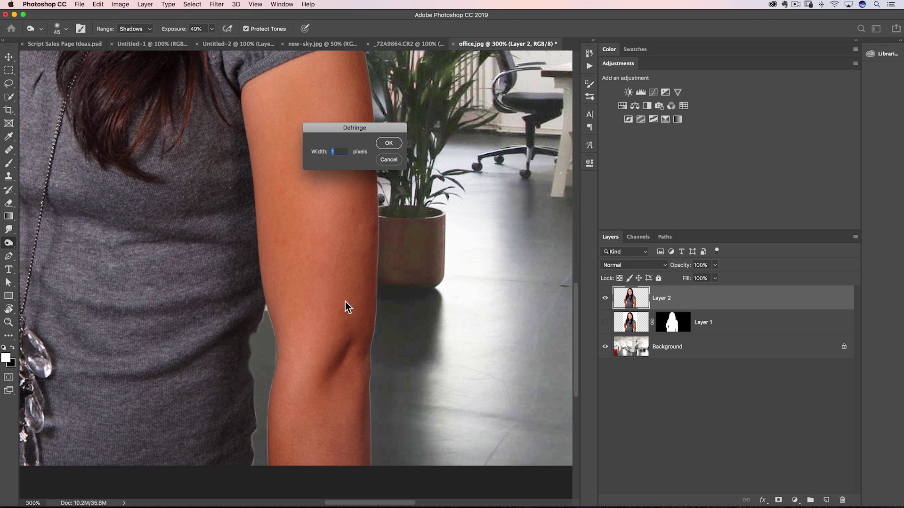
left_click(339, 152)
left_click(389, 143)
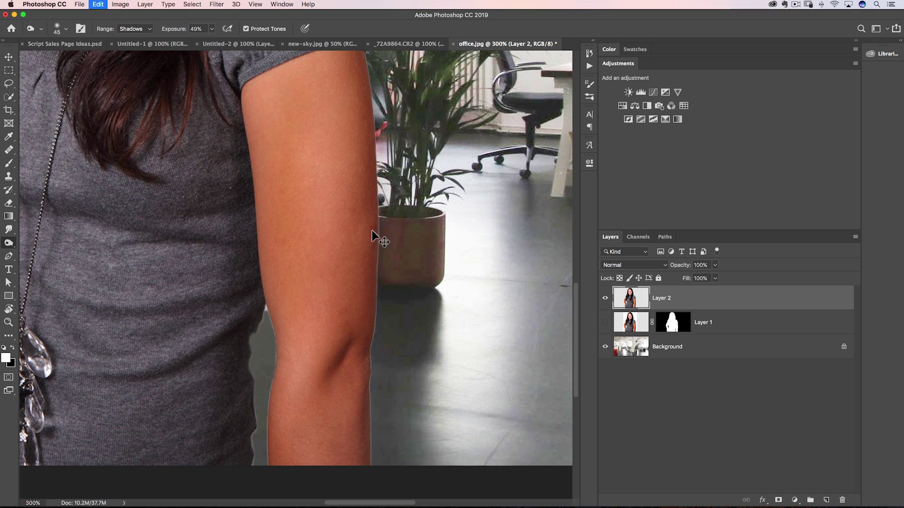
Step: Defringe Layer 2 with a width of 1 pixel
left_click(142, 5)
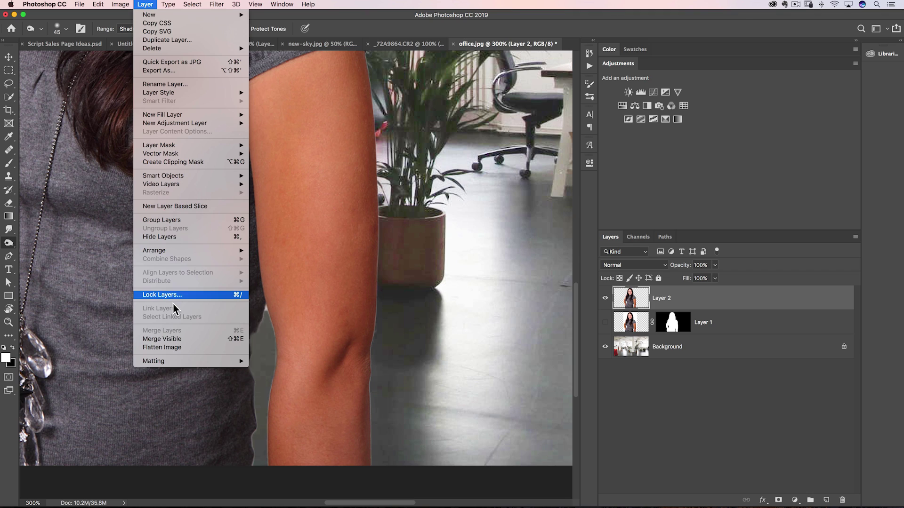
mouse_move(175, 362)
left_click(278, 366)
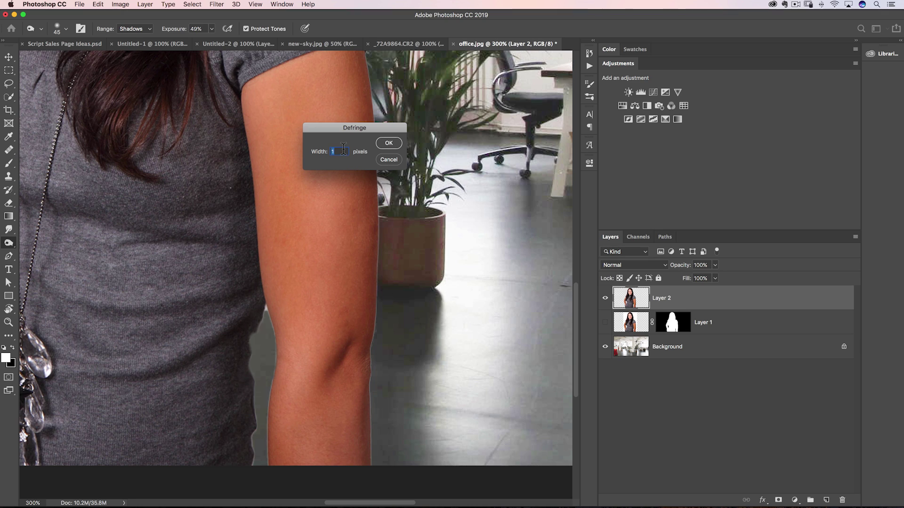
left_click(390, 143)
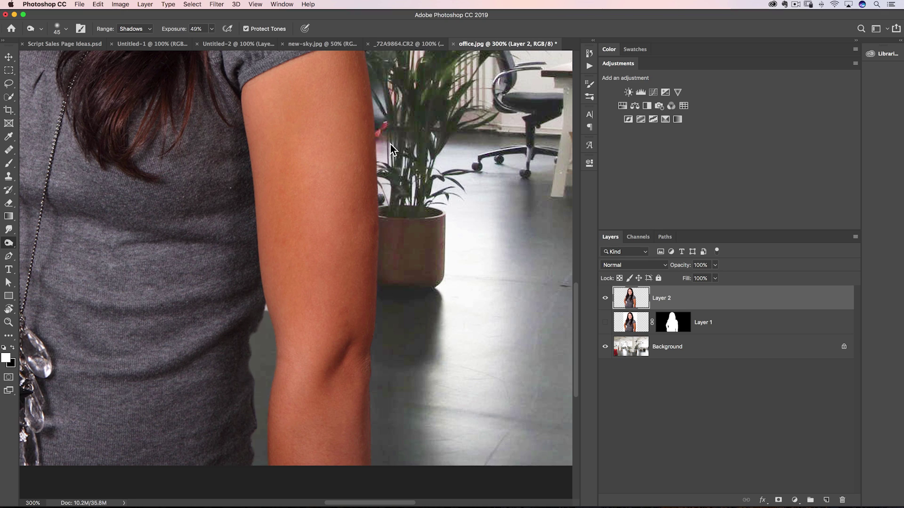